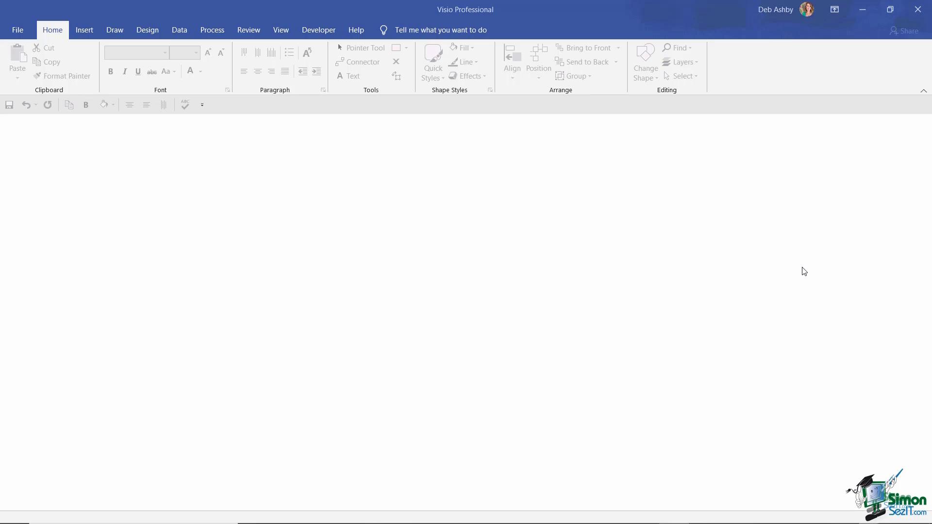
# Create a new Drawing1 from the Basic Flowchart template in US units
pyautogui.click(16, 35)
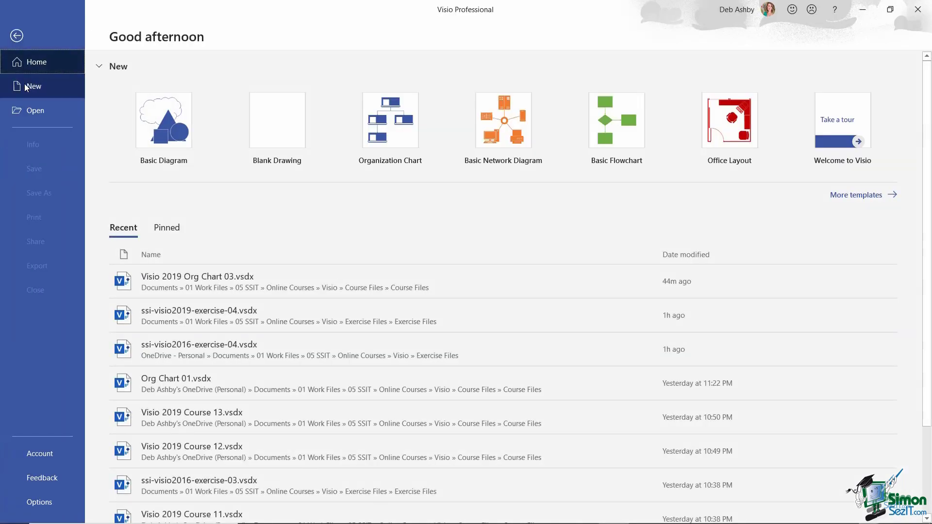
pyautogui.click(26, 87)
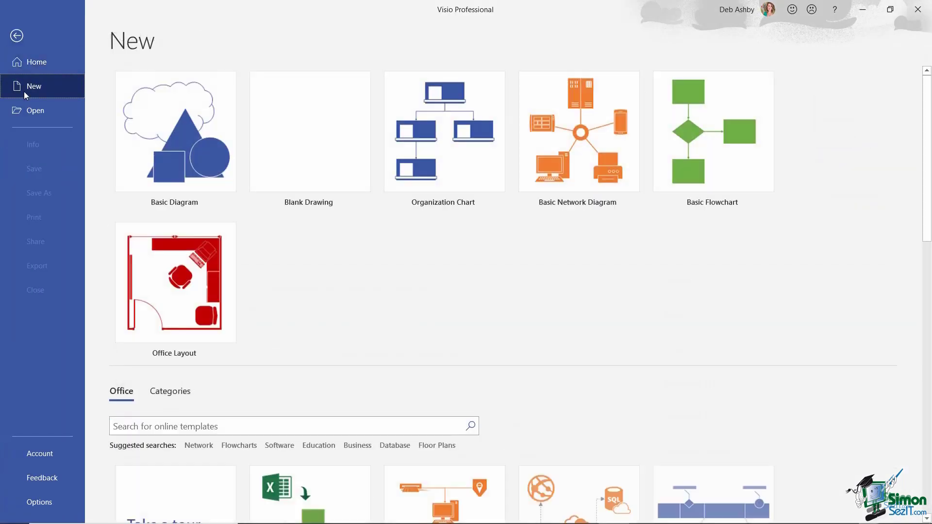
pyautogui.click(709, 128)
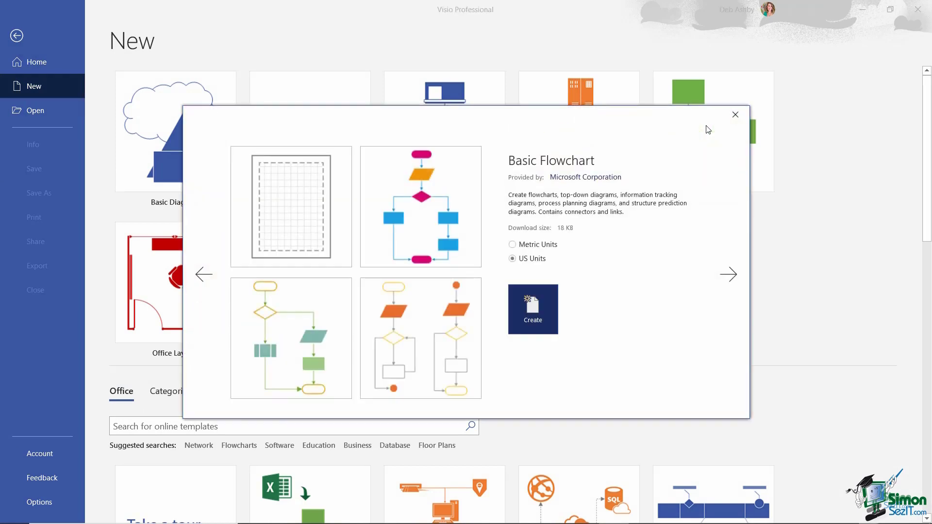
pyautogui.click(538, 308)
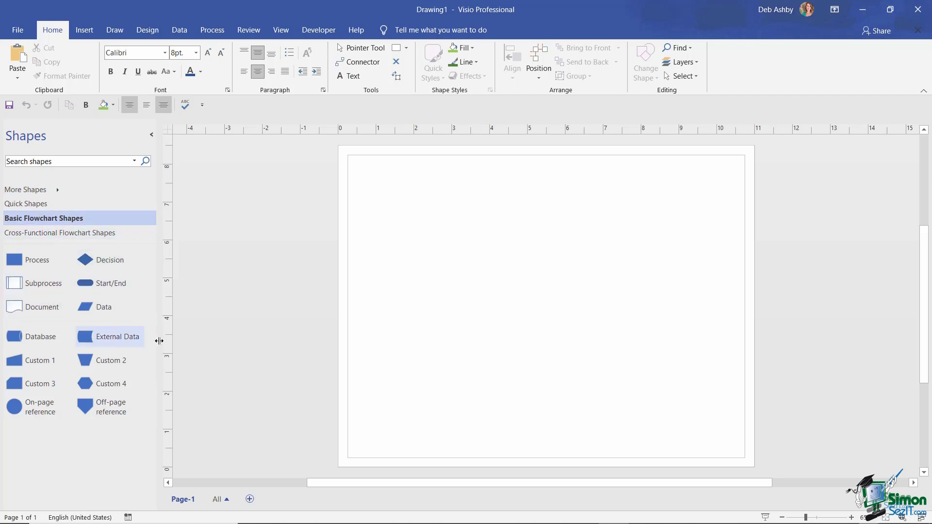
# Place a Start/End terminator on the page and zoom in on it
pyautogui.moveTo(95, 283); pyautogui.dragTo(389, 292)
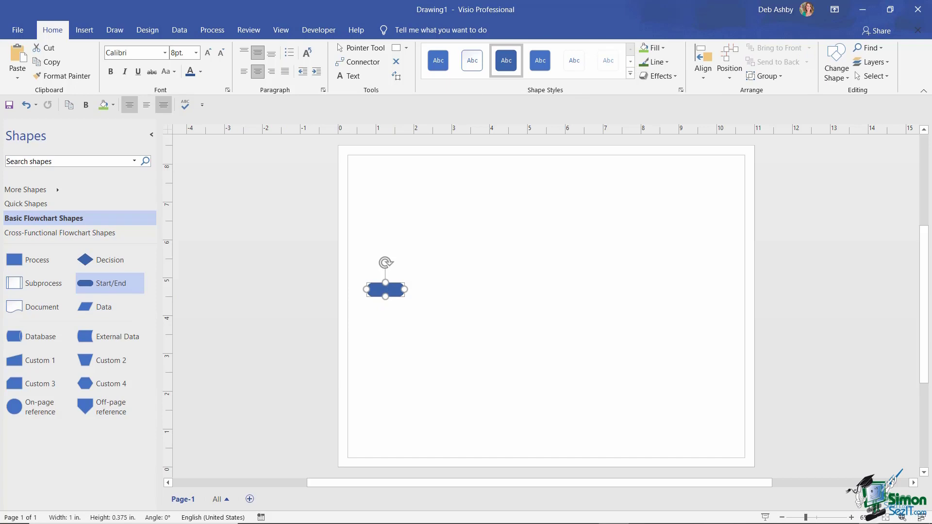
pyautogui.click(853, 518)
pyautogui.click(854, 518)
pyautogui.click(854, 518)
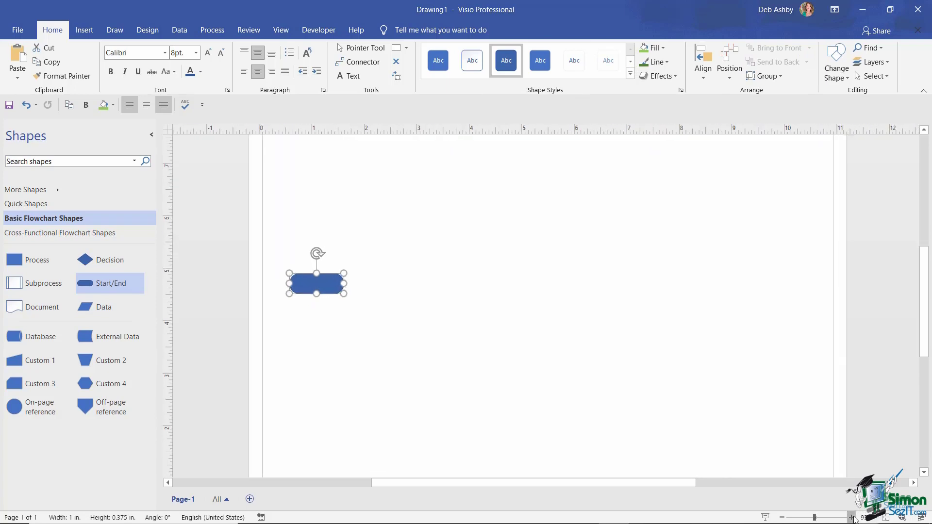
pyautogui.click(854, 518)
pyautogui.click(854, 518)
pyautogui.click(500, 345)
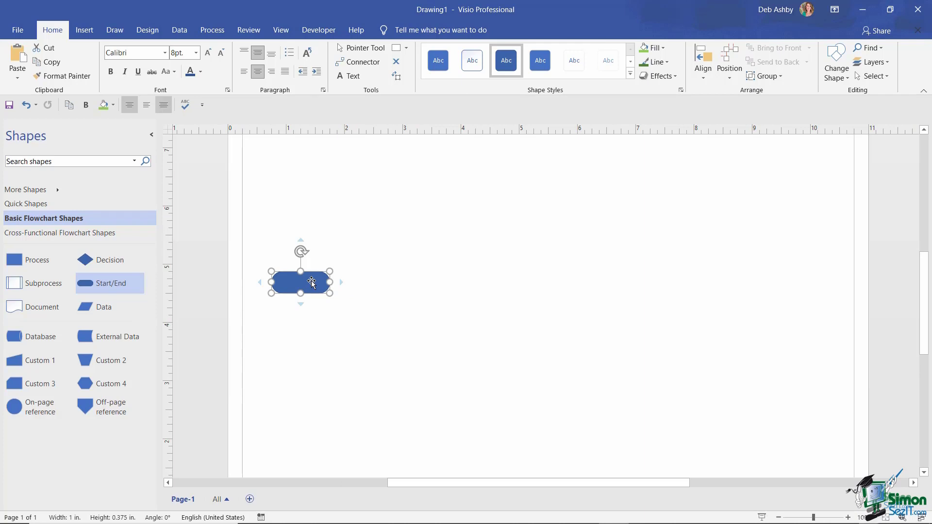
# Chain two Process boxes and a closing Start/End shape after it with AutoConnect arrows
pyautogui.moveTo(342, 283)
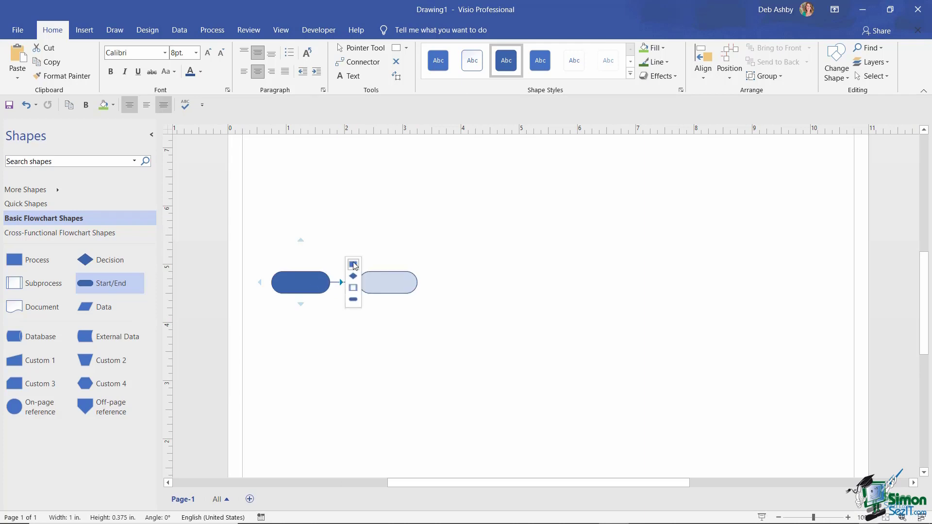
pyautogui.click(354, 263)
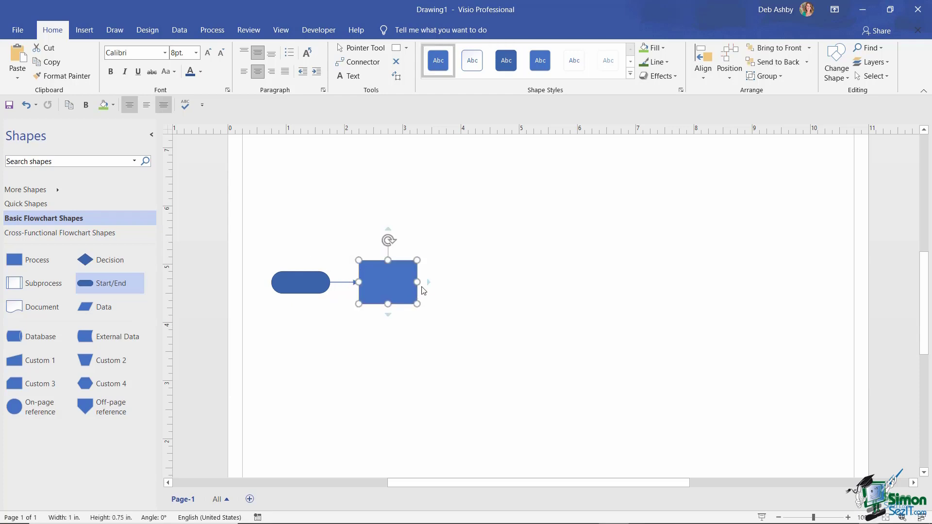
pyautogui.moveTo(428, 283)
pyautogui.click(444, 265)
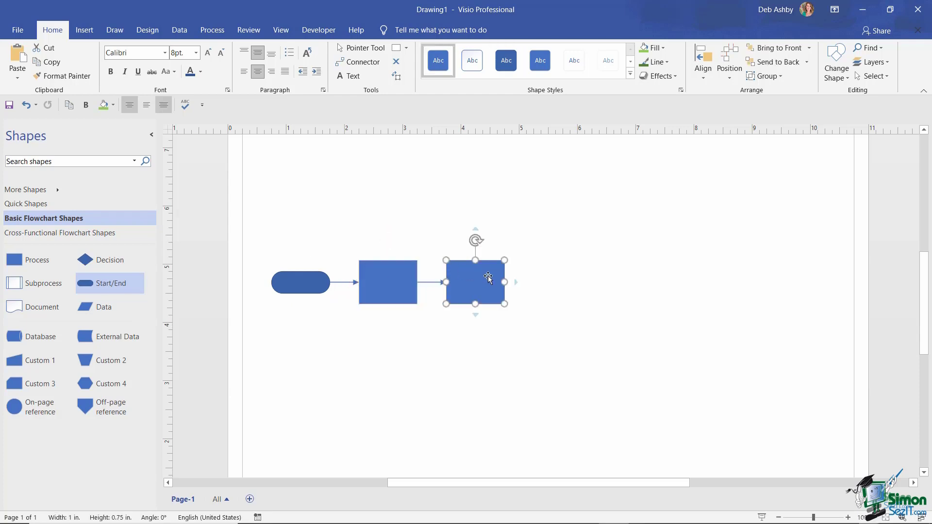
pyautogui.moveTo(515, 282)
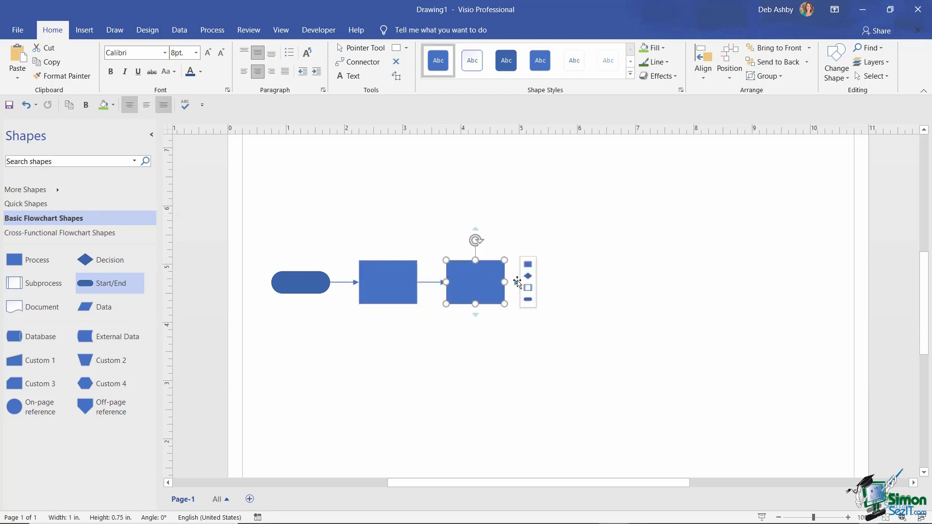
pyautogui.click(531, 302)
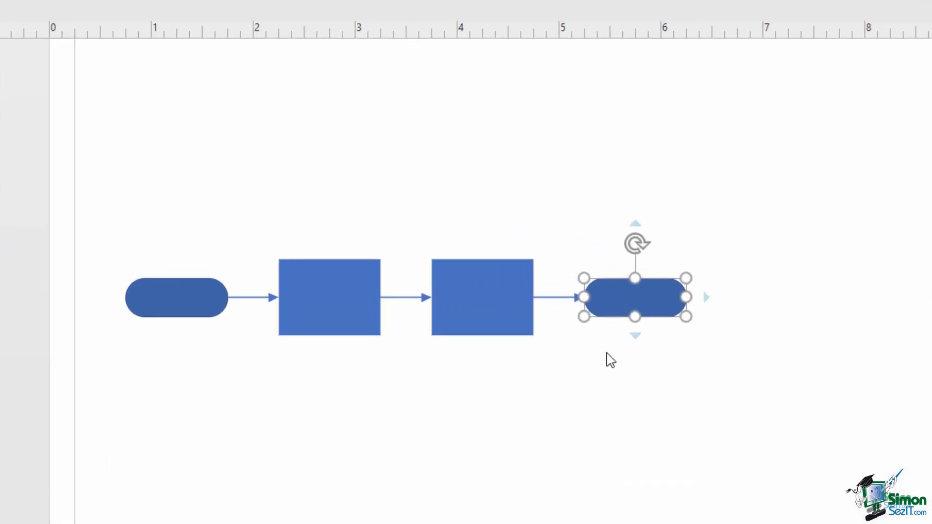
# Type Start, Put kettle on, Wait for kettle to boil and Finish into the shapes, left to right
pyautogui.click(167, 296)
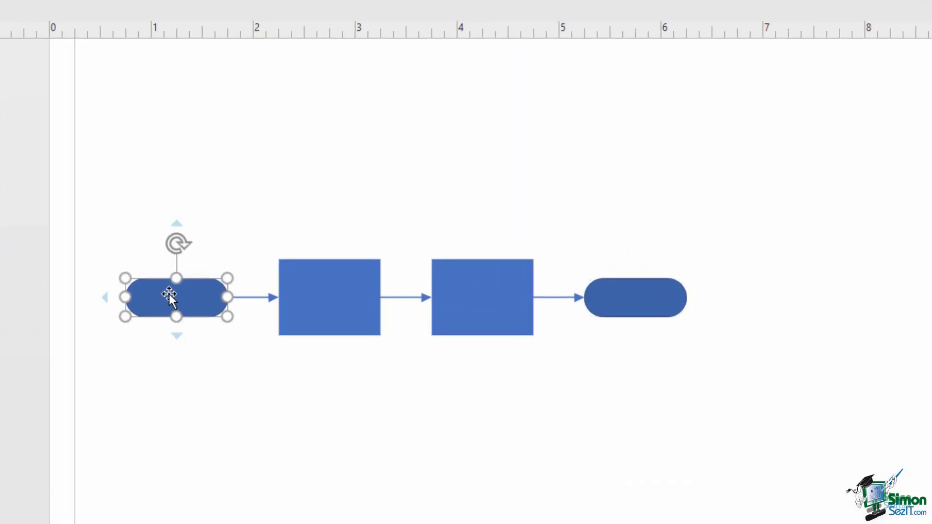
pyautogui.write('Start')
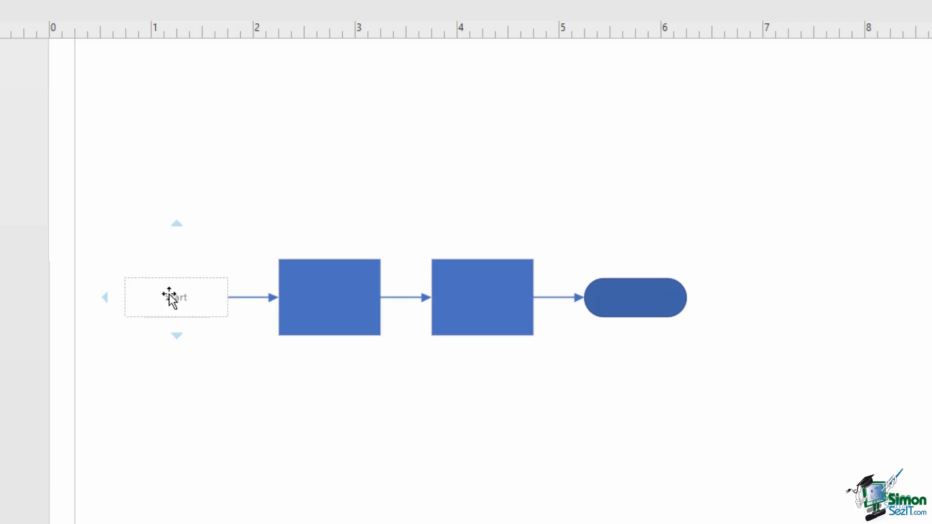
pyautogui.click(330, 299)
pyautogui.write('Purchase')
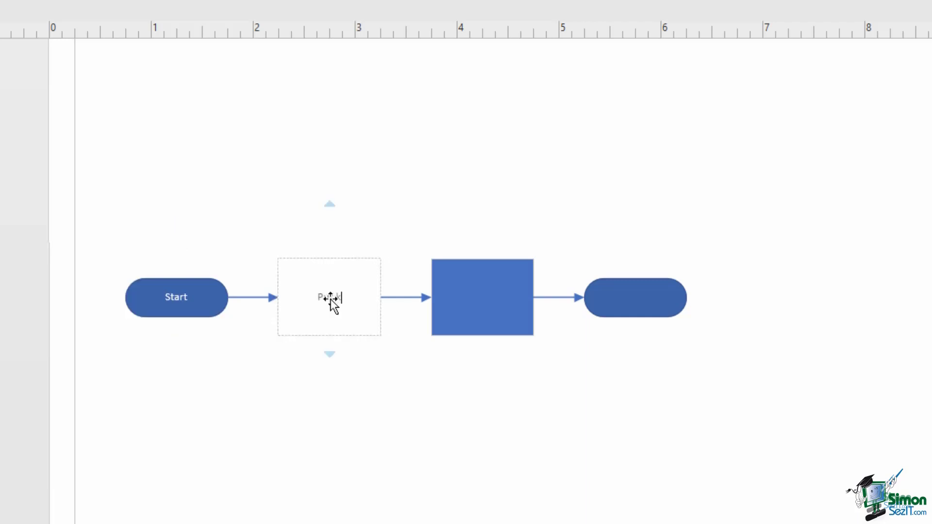
pyautogui.write('ttle on')
pyautogui.click(482, 298)
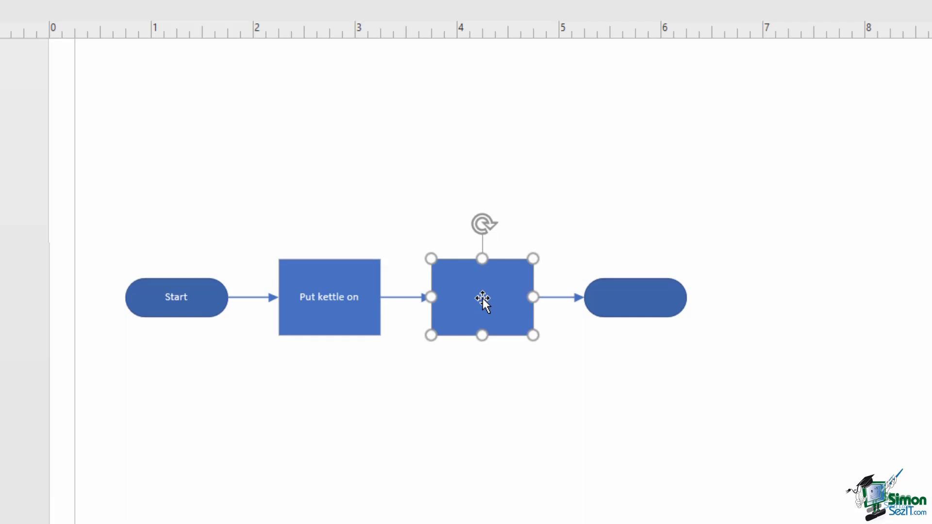
pyautogui.write('Wait for k')
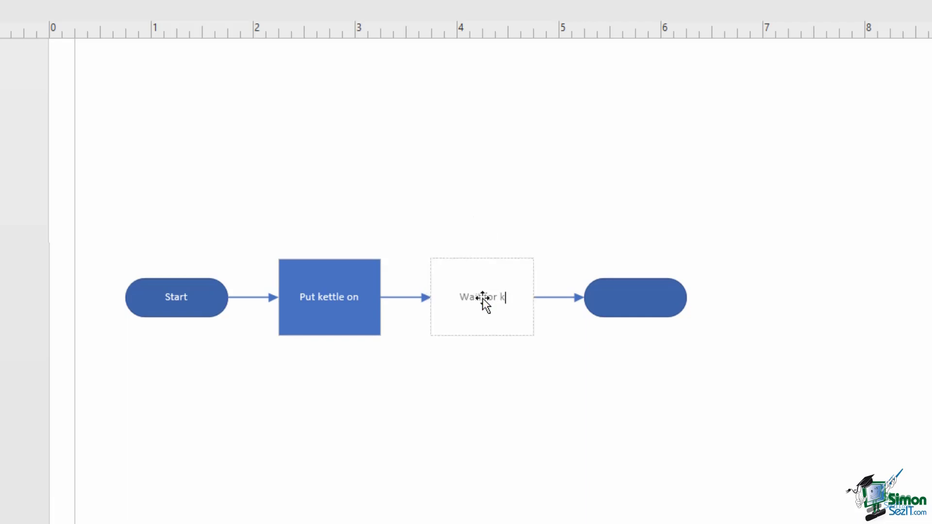
pyautogui.write('ettle to boil')
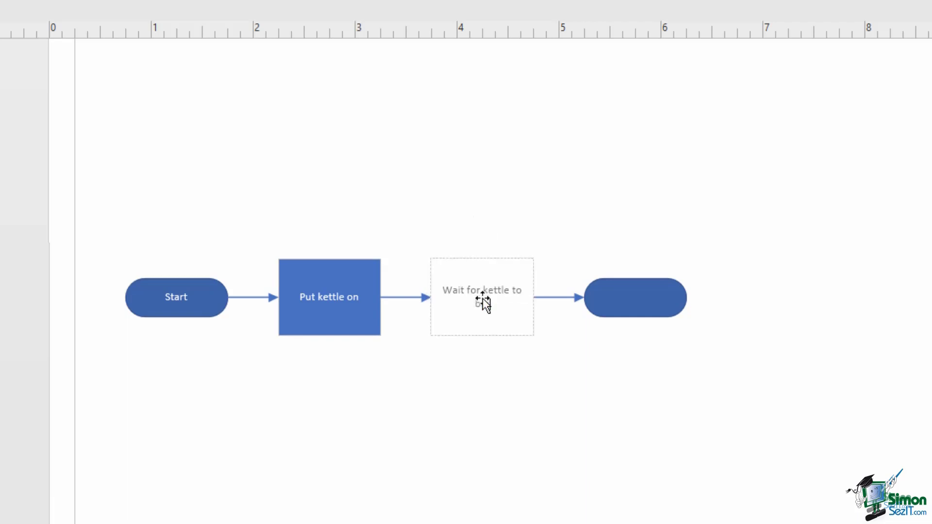
pyautogui.click(669, 297)
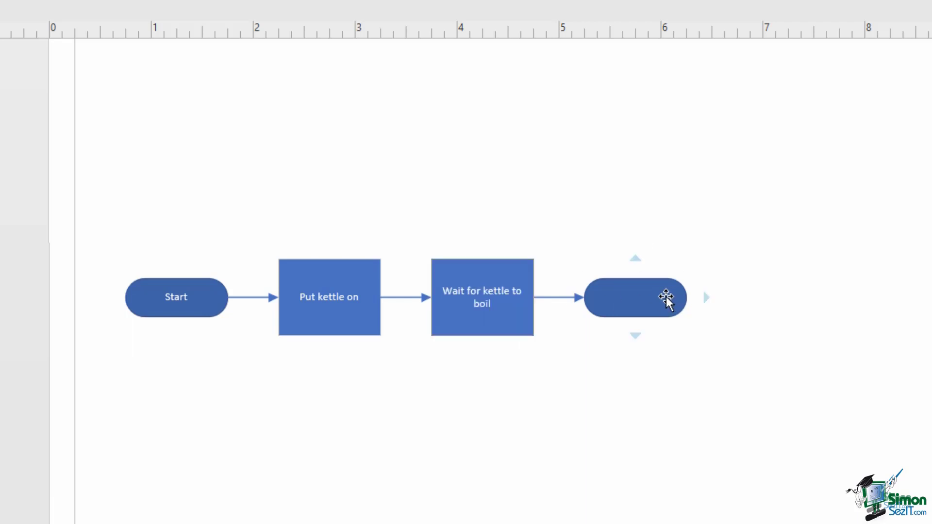
pyautogui.write('Finish')
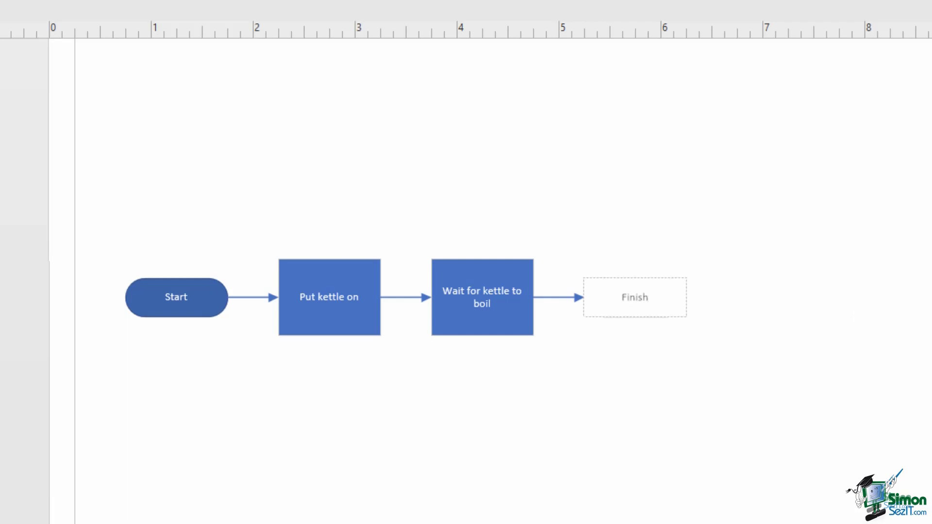
pyautogui.click(865, 301)
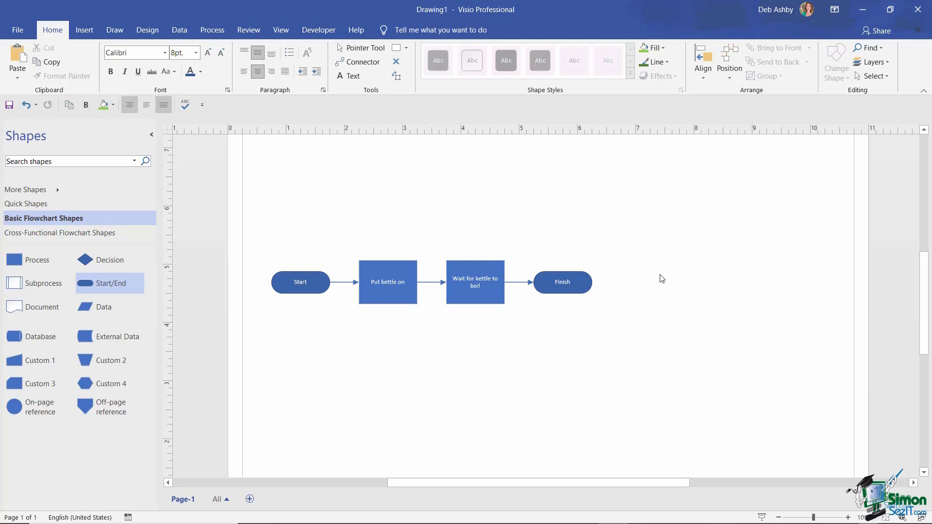
# Expand the full Themes gallery on the Design tab
pyautogui.click(147, 31)
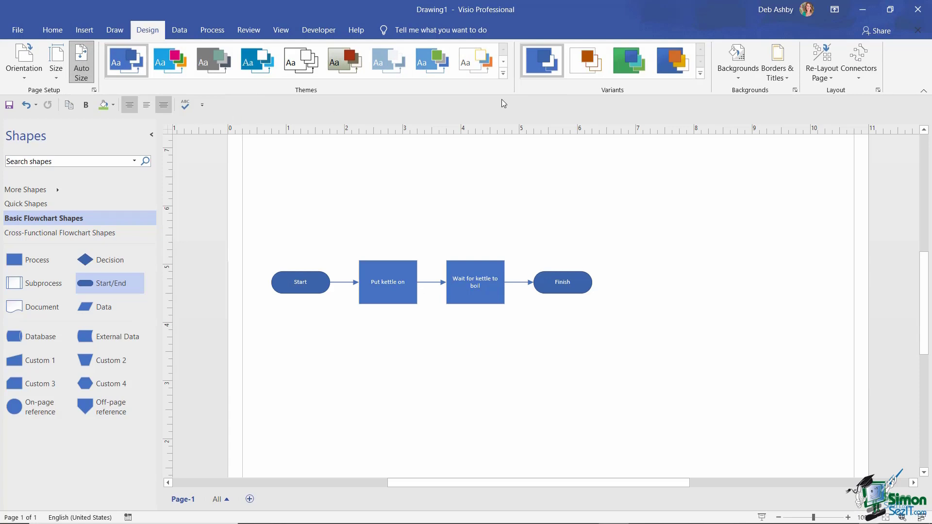
pyautogui.click(503, 74)
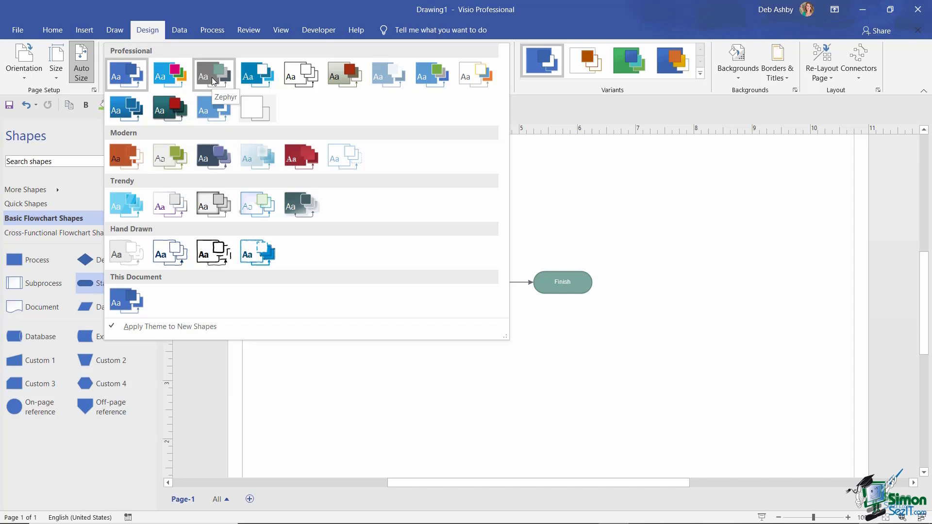
# Apply the Zephyr theme to the flowchart, leaving the theme variants unchanged
pyautogui.click(211, 77)
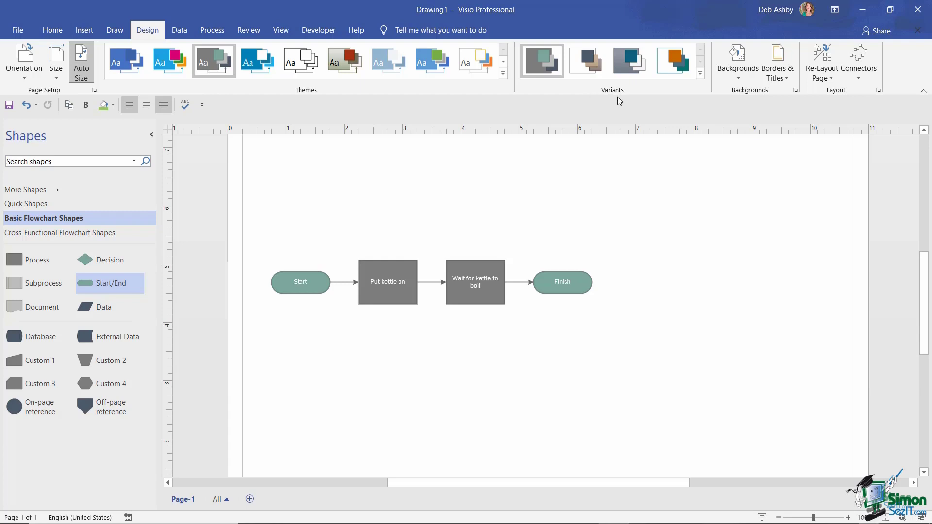
pyautogui.click(699, 74)
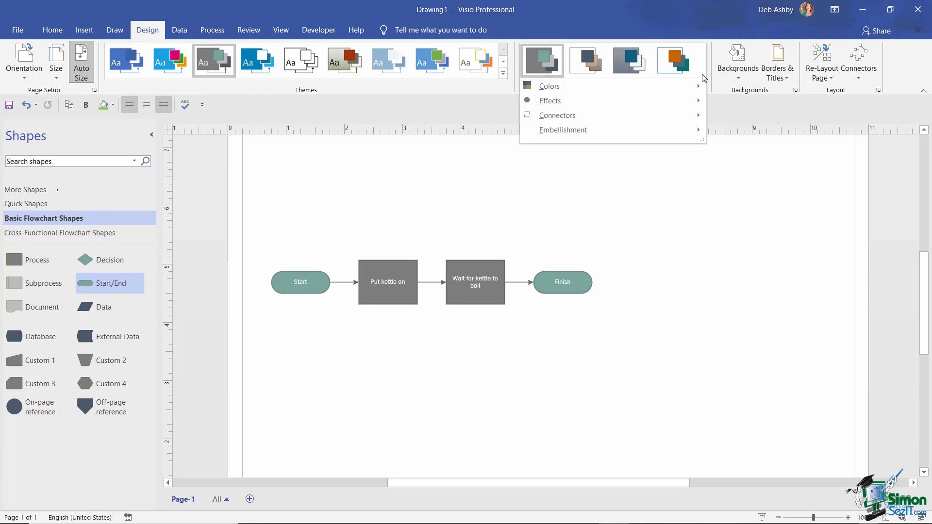
pyautogui.click(511, 114)
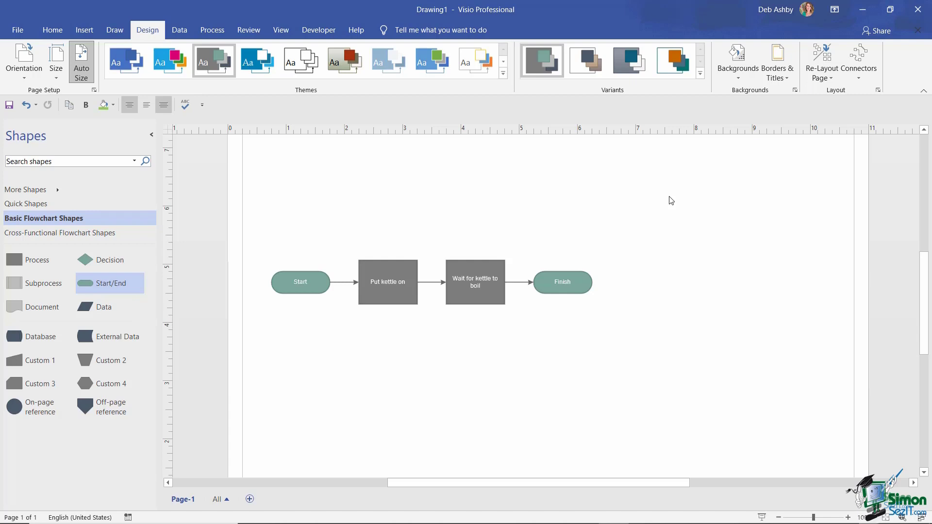
# Zoom in three steps and select the Put kettle on box with the Home tab showing
pyautogui.click(847, 518)
pyautogui.click(848, 517)
pyautogui.click(847, 518)
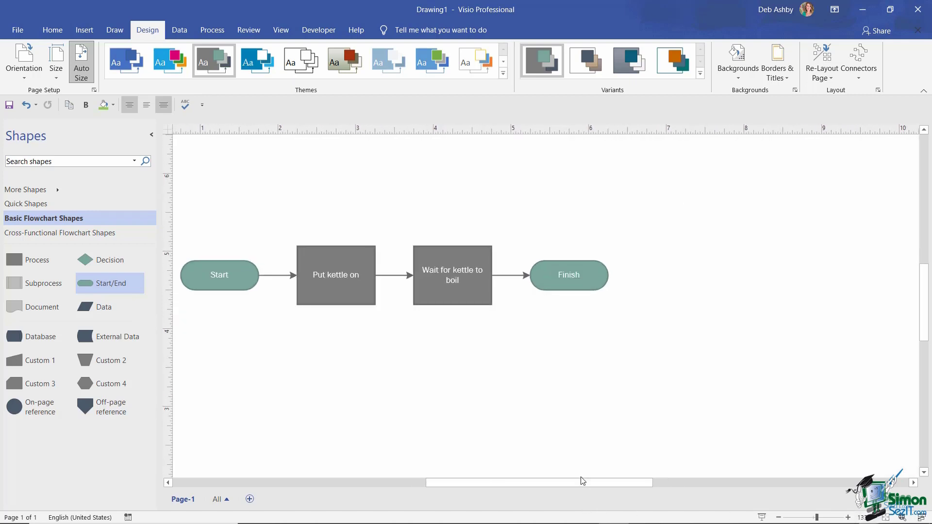
pyautogui.moveTo(582, 483); pyautogui.dragTo(558, 483)
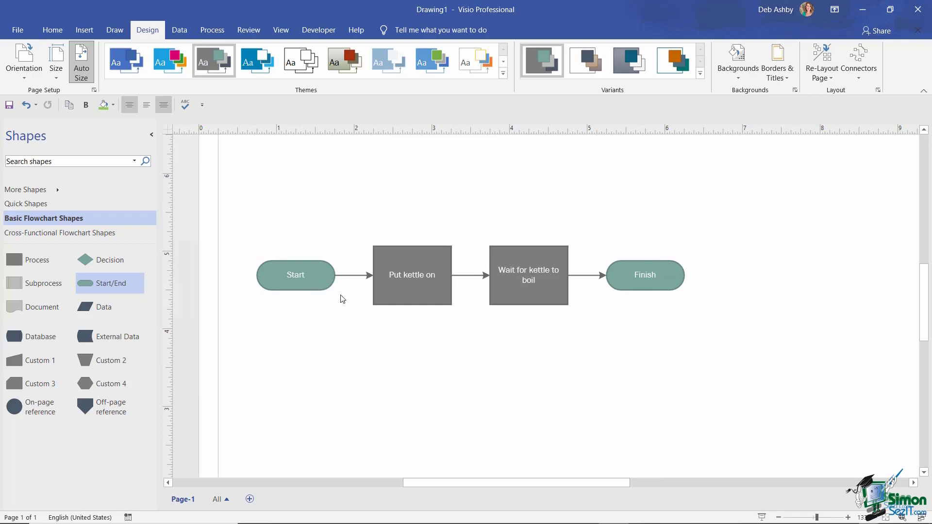
pyautogui.click(389, 261)
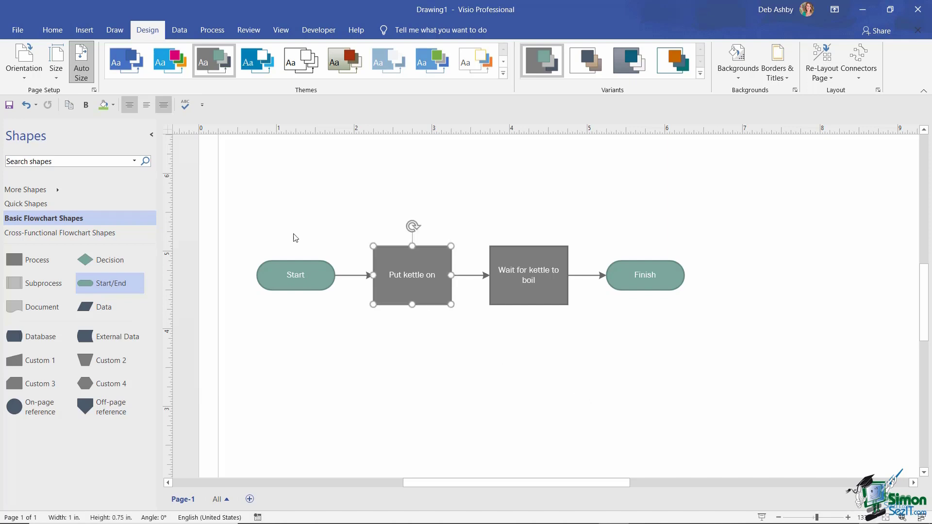
pyautogui.click(53, 31)
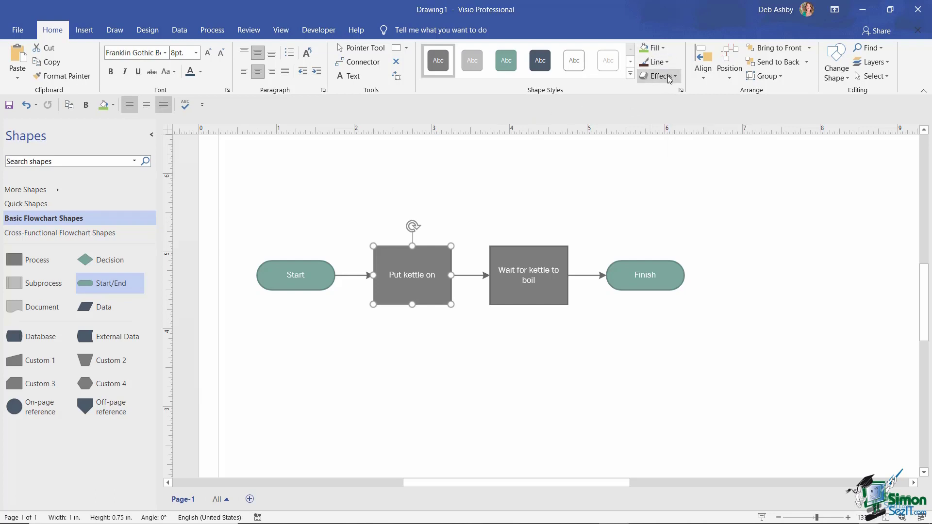
# Show the Fill colour palette for the Put kettle on box
pyautogui.click(665, 49)
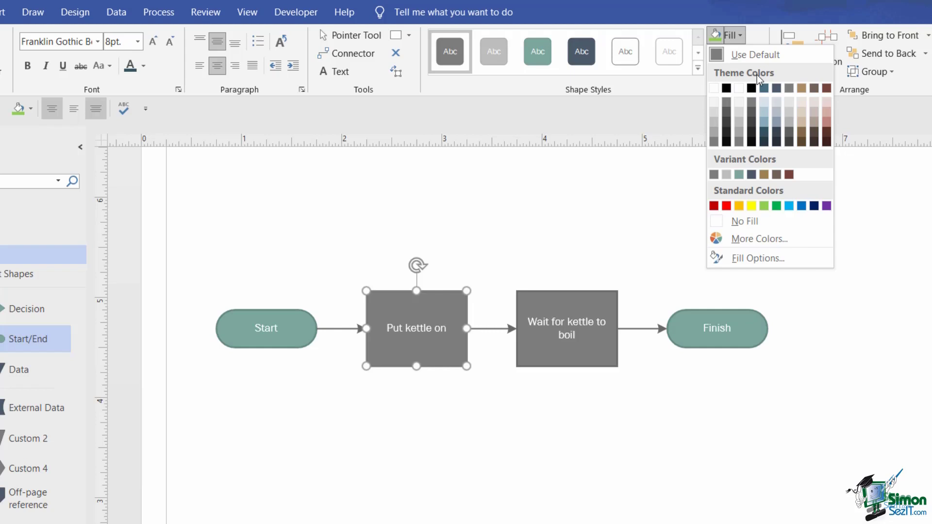
# Fill the Put kettle on and Wait for kettle to boil boxes with dark red
pyautogui.click(827, 122)
pyautogui.click(854, 189)
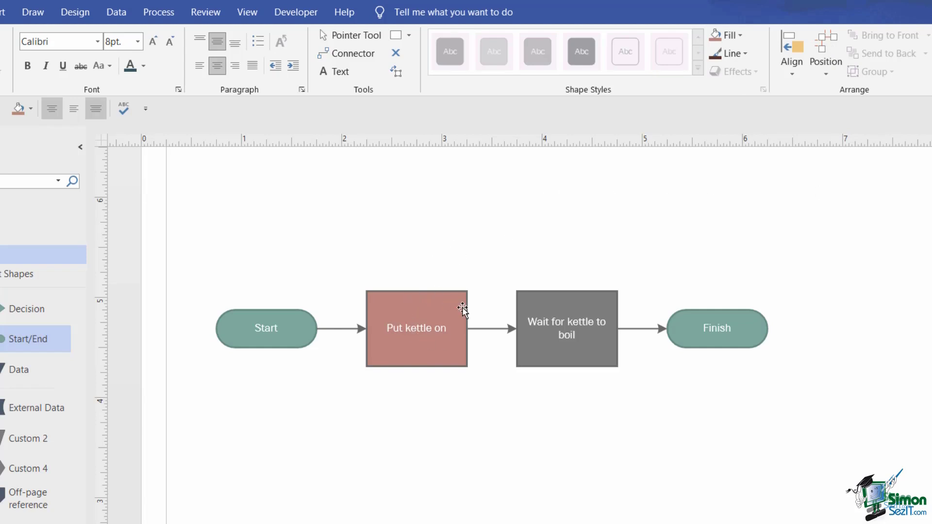
pyautogui.click(569, 307)
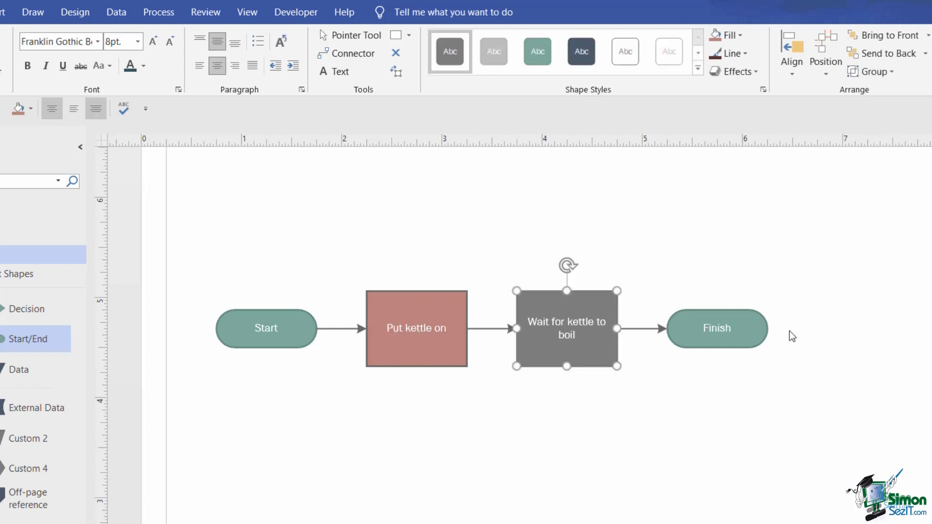
pyautogui.click(715, 38)
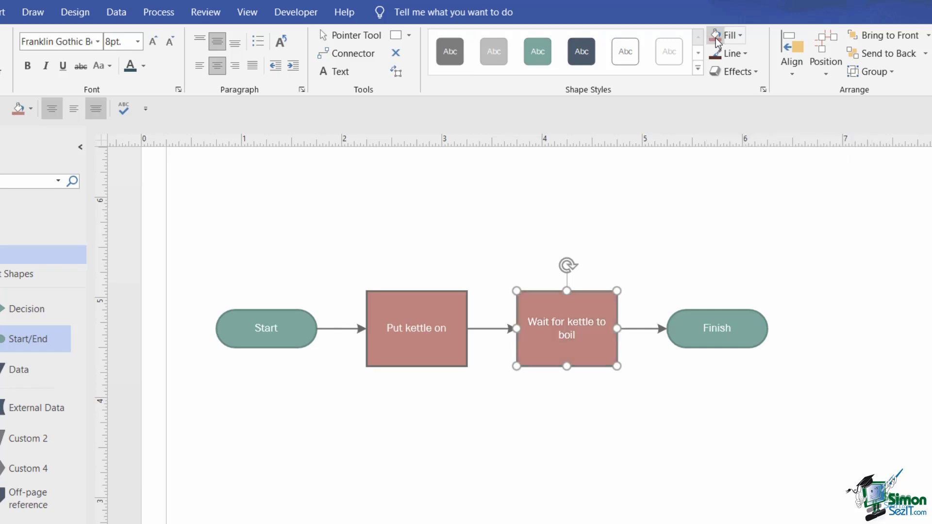
pyautogui.click(746, 53)
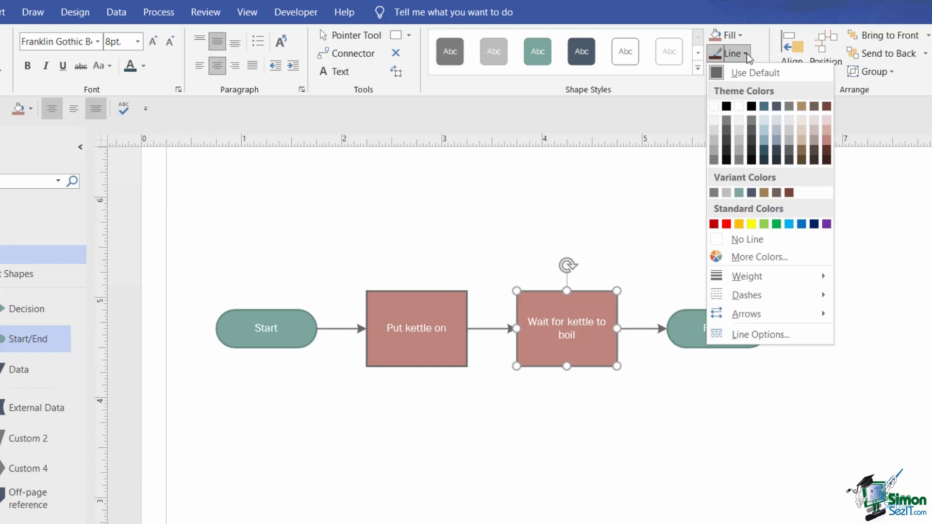
# Give Wait for kettle to boil a Dark Red, Accent 6 outline
pyautogui.click(826, 107)
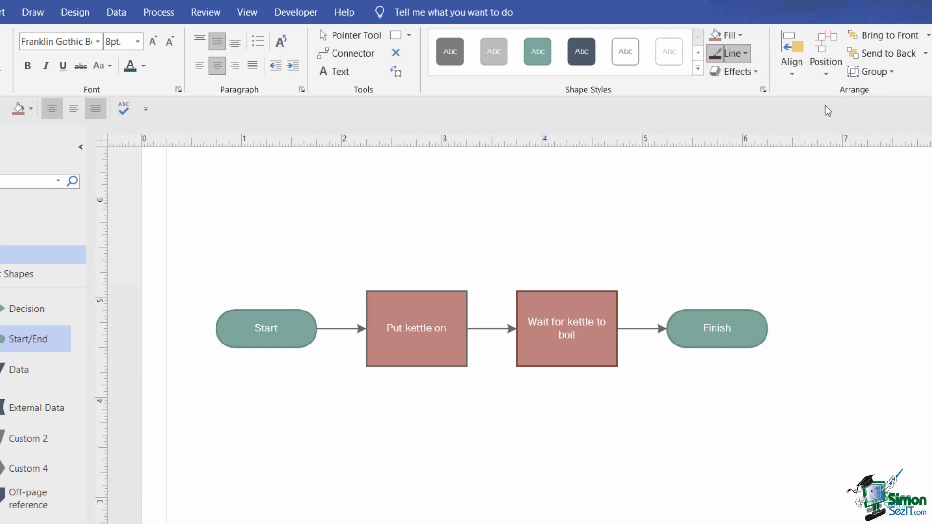
pyautogui.click(429, 310)
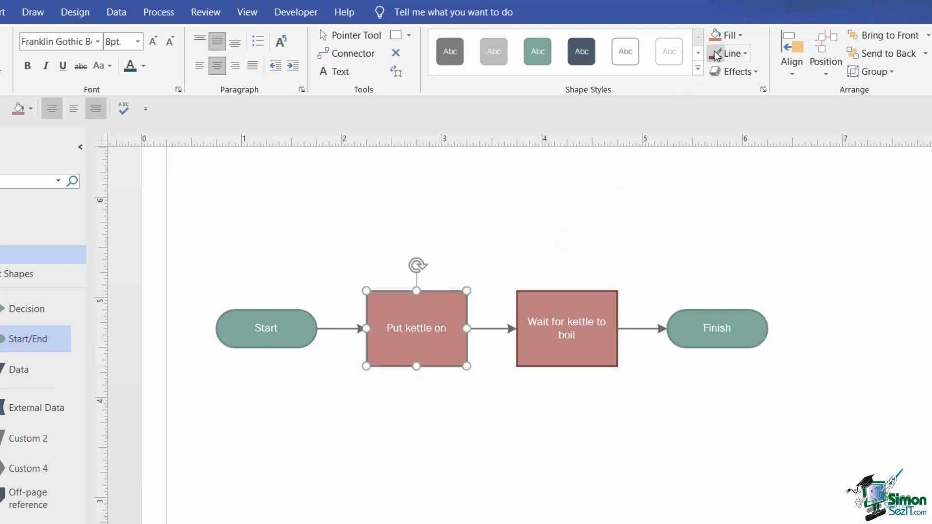
pyautogui.click(756, 221)
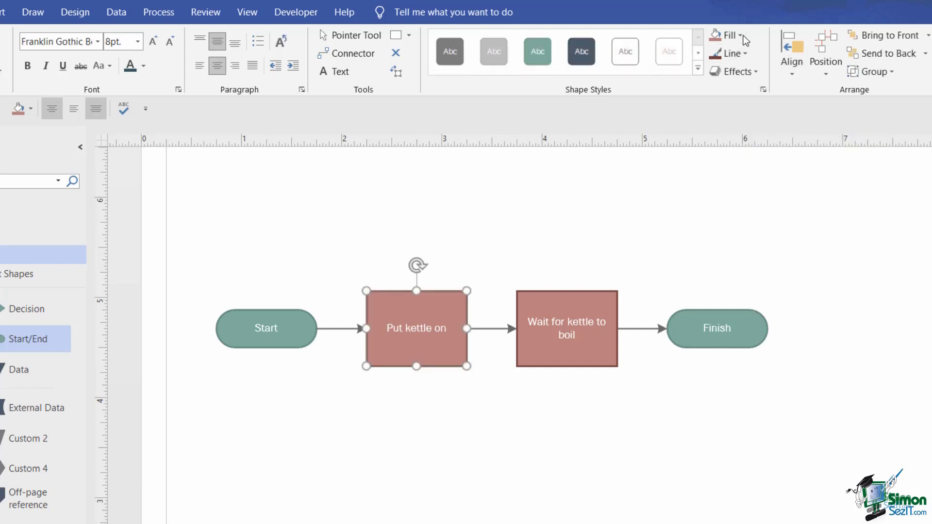
pyautogui.click(741, 35)
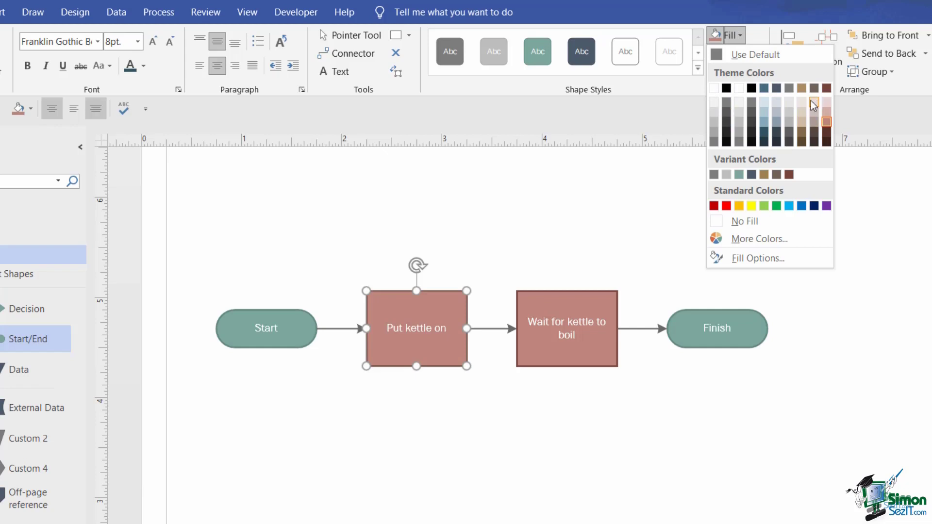
# Switch the diagram to the Whisp theme from the Design tab
pyautogui.click(459, 207)
pyautogui.click(64, 17)
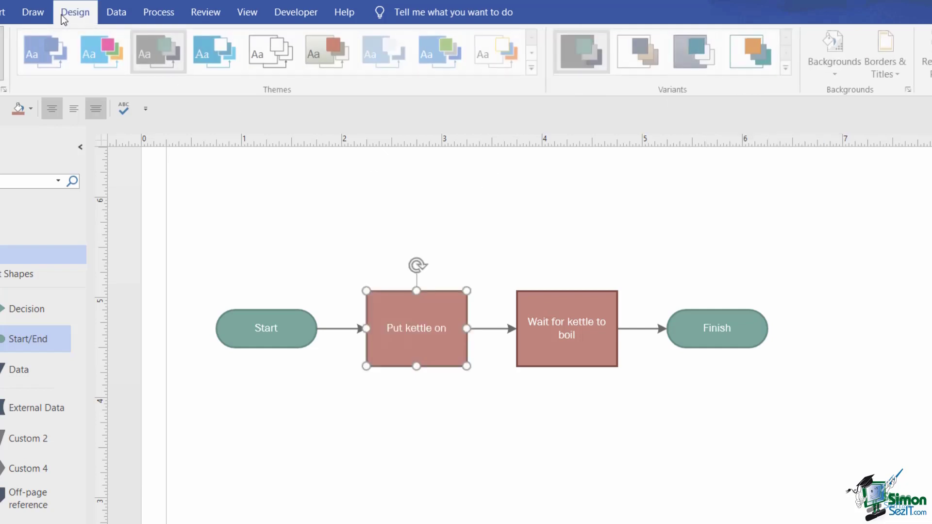
pyautogui.click(329, 53)
pyautogui.click(1, 12)
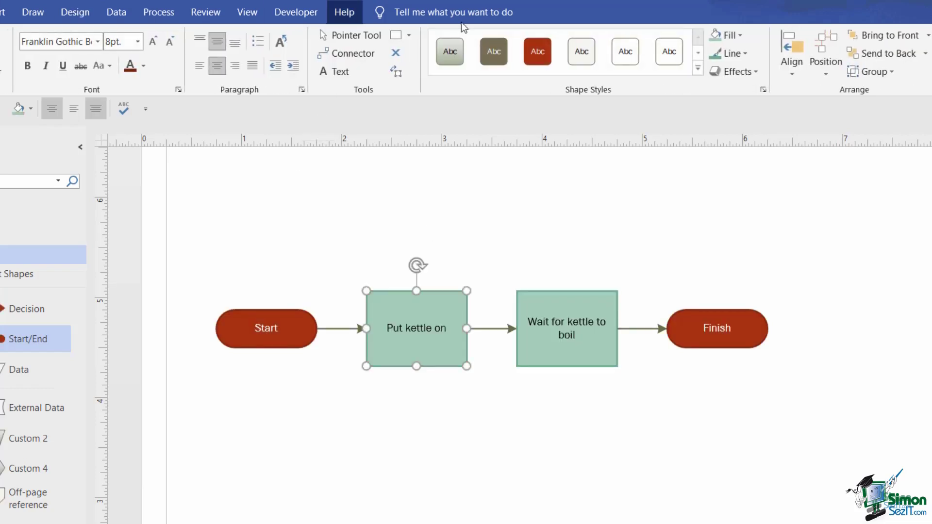
pyautogui.click(729, 35)
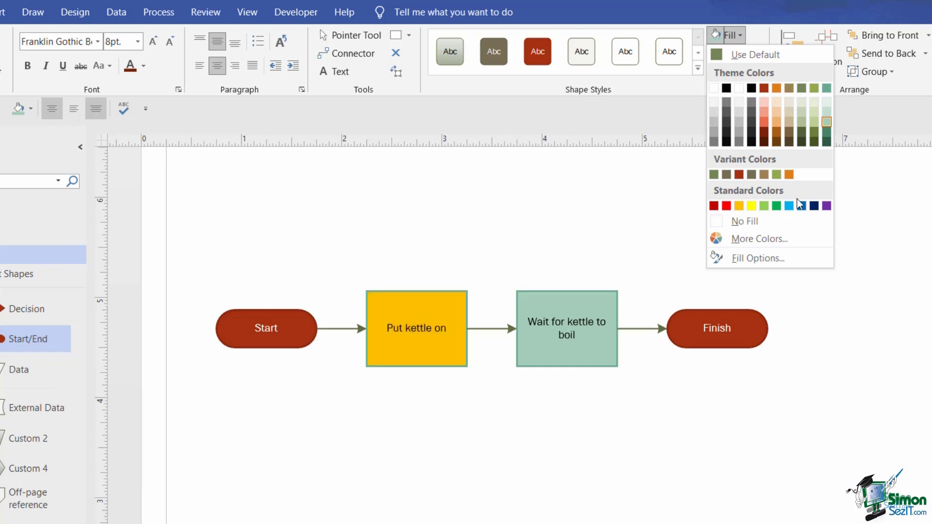
# Fill Put kettle on yellow and switch to a theme with yellow-outlined Start and Finish
pyautogui.click(750, 208)
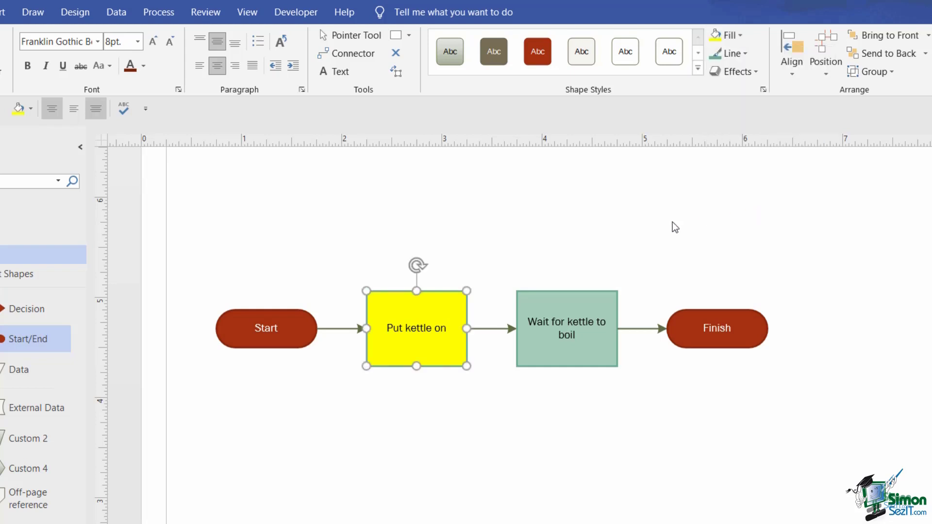
pyautogui.click(75, 12)
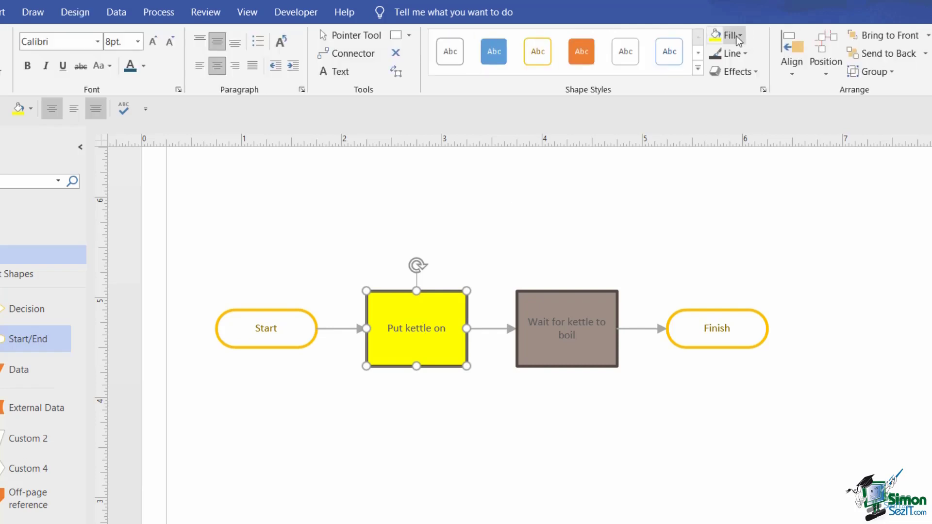
pyautogui.click(735, 36)
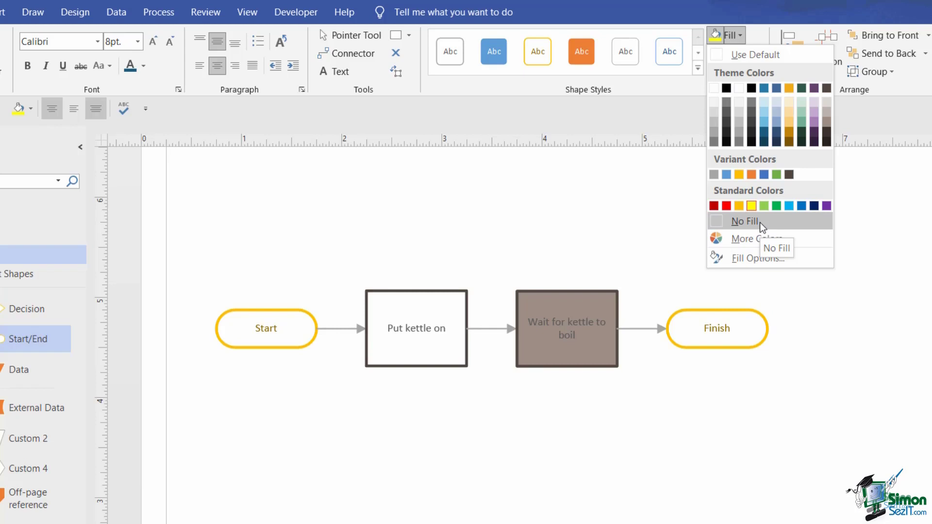
# Try a light cyan custom colour (#8ADBDB) in the Colors dialog, then cancel without applying it
pyautogui.click(740, 239)
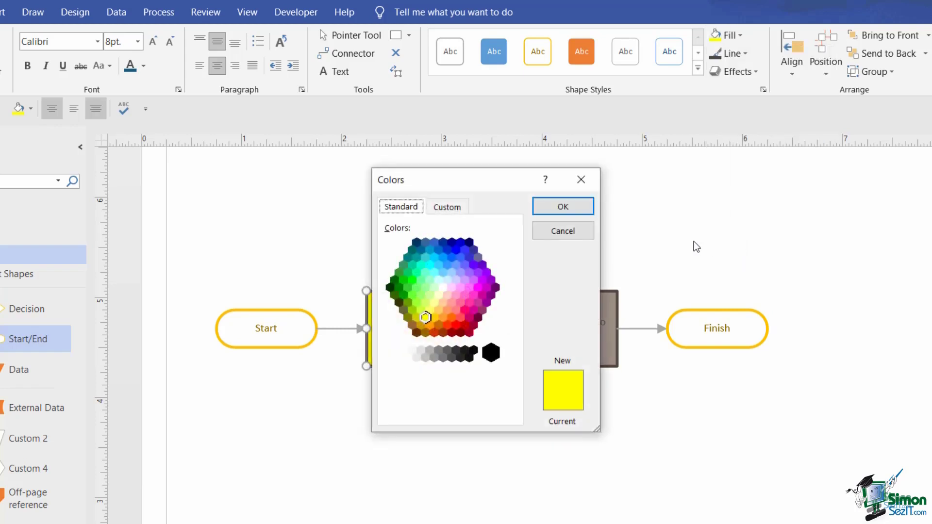
pyautogui.moveTo(486, 187); pyautogui.dragTo(750, 184)
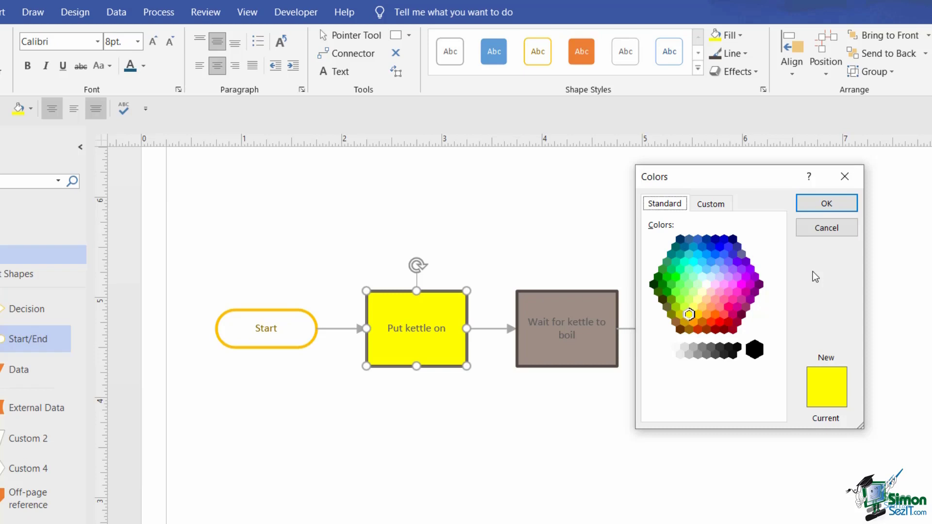
pyautogui.click(709, 205)
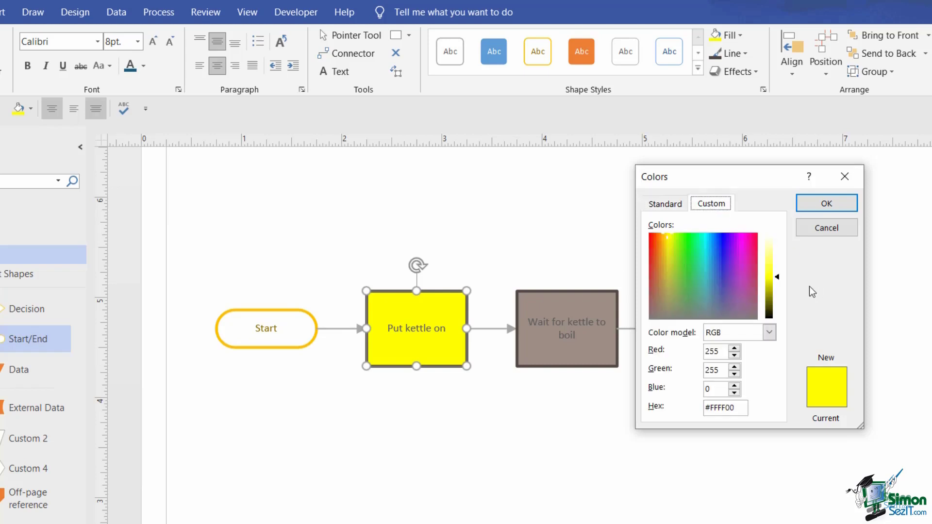
pyautogui.moveTo(665, 234); pyautogui.dragTo(683, 278)
pyautogui.moveTo(778, 275)
pyautogui.mouseDown()
pyautogui.moveTo(778, 306)
pyautogui.moveTo(781, 260)
pyautogui.mouseUp()
pyautogui.moveTo(681, 277); pyautogui.dragTo(703, 273)
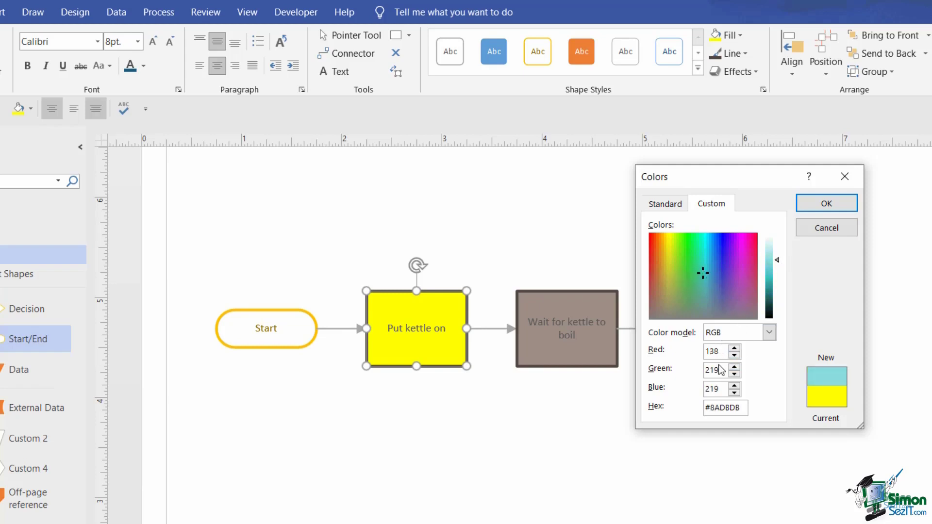
pyautogui.click(738, 408)
pyautogui.moveTo(741, 408); pyautogui.dragTo(697, 425)
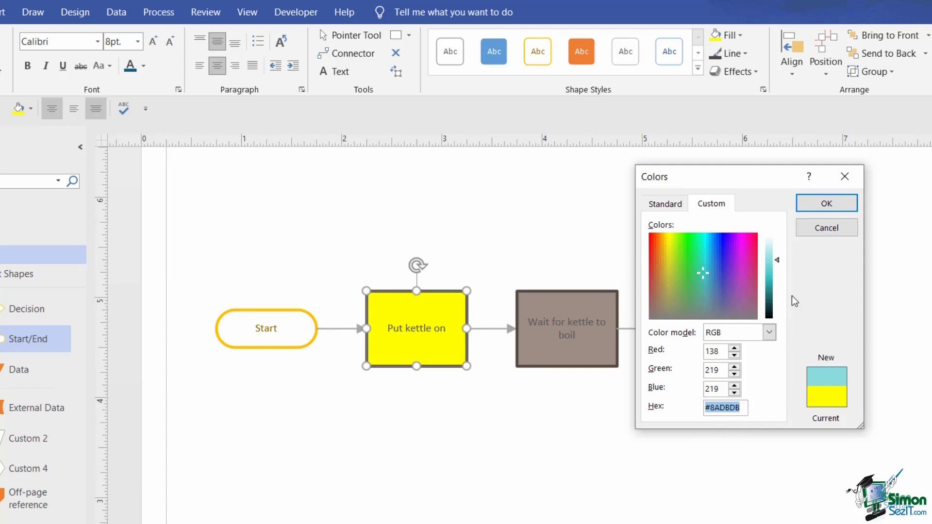
pyautogui.click(834, 231)
# Give Put kettle on a light purple fill, apply the Zephyr theme, and reselect the box
pyautogui.click(739, 36)
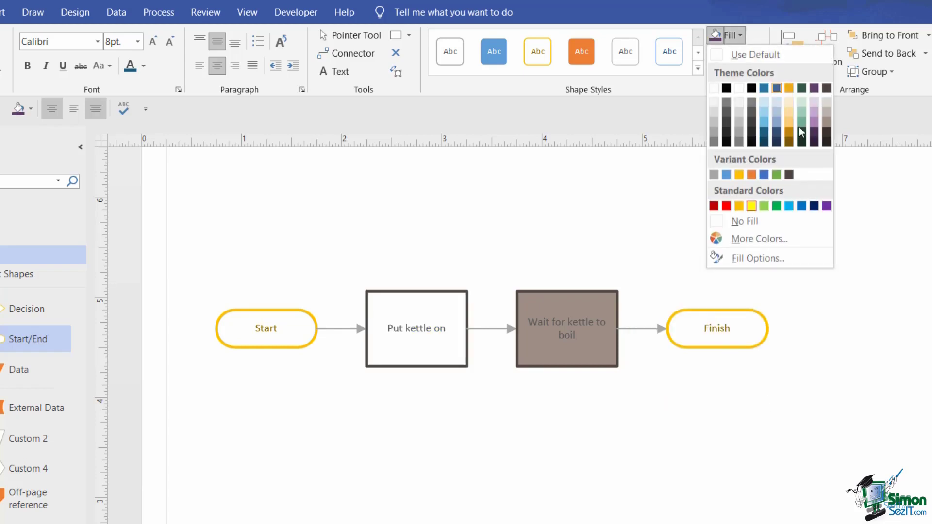
pyautogui.click(820, 111)
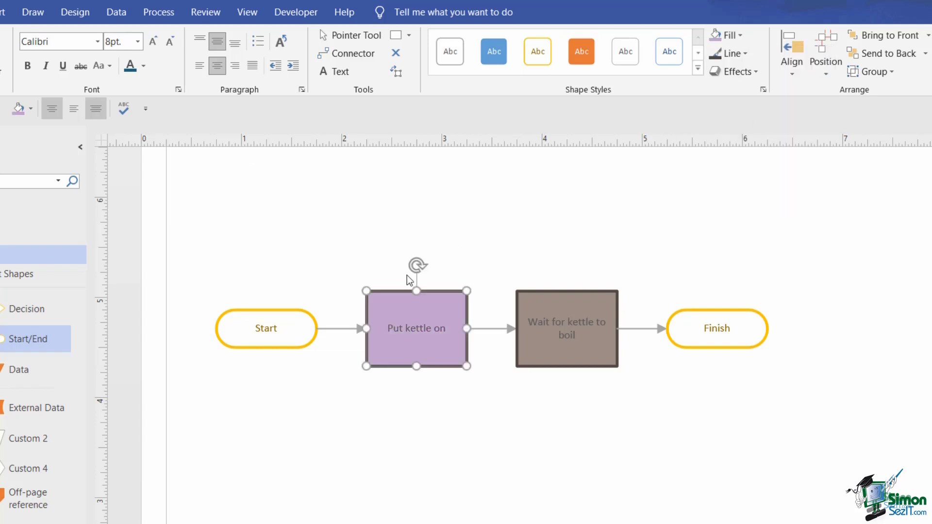
pyautogui.click(75, 14)
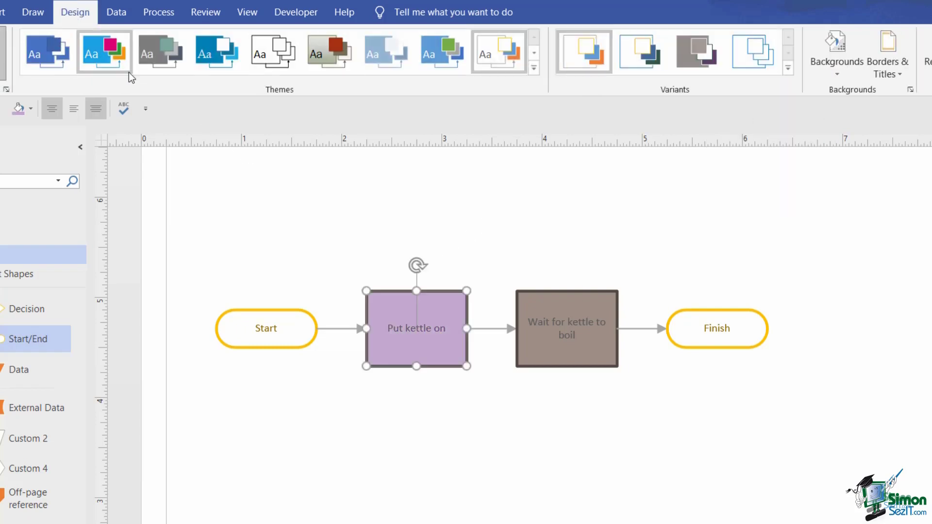
pyautogui.click(153, 52)
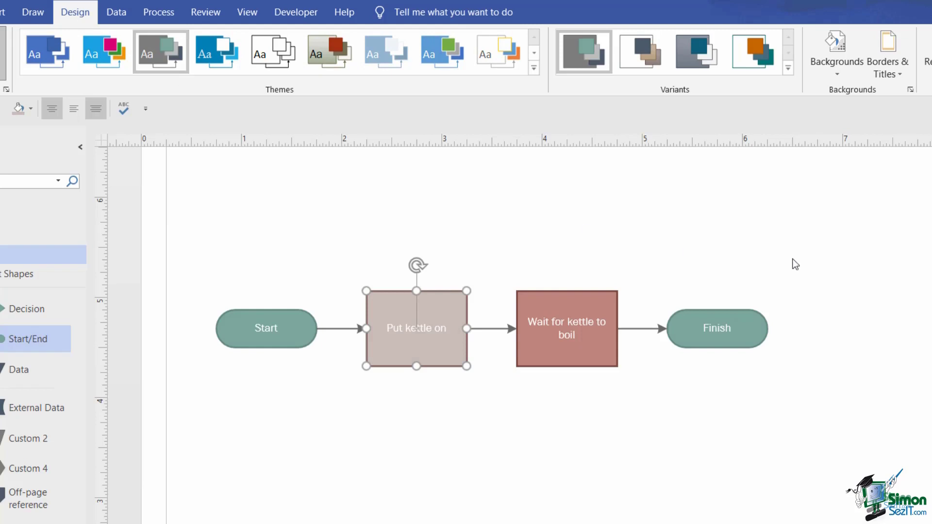
pyautogui.click(828, 271)
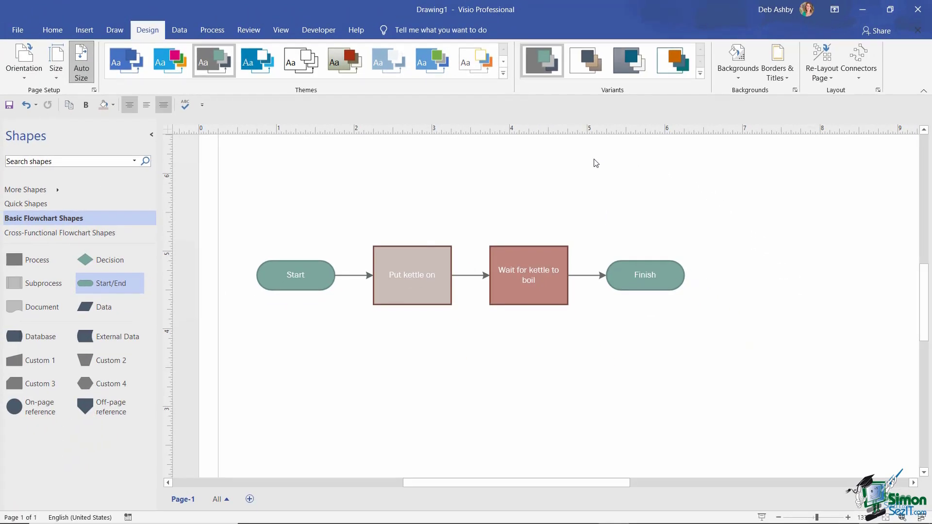
pyautogui.click(432, 257)
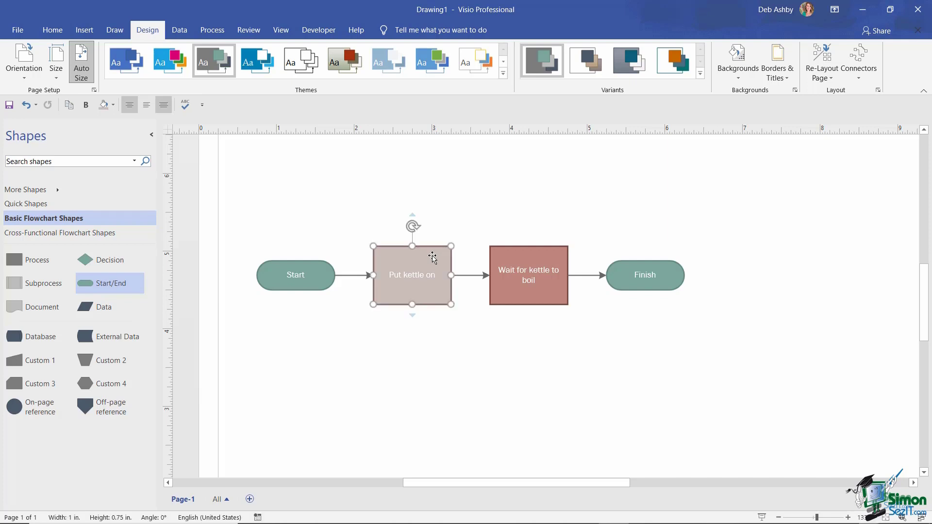
# In Format Shape, give Put kettle on a gradient fill using the dark red preset
pyautogui.rightClick(432, 257)
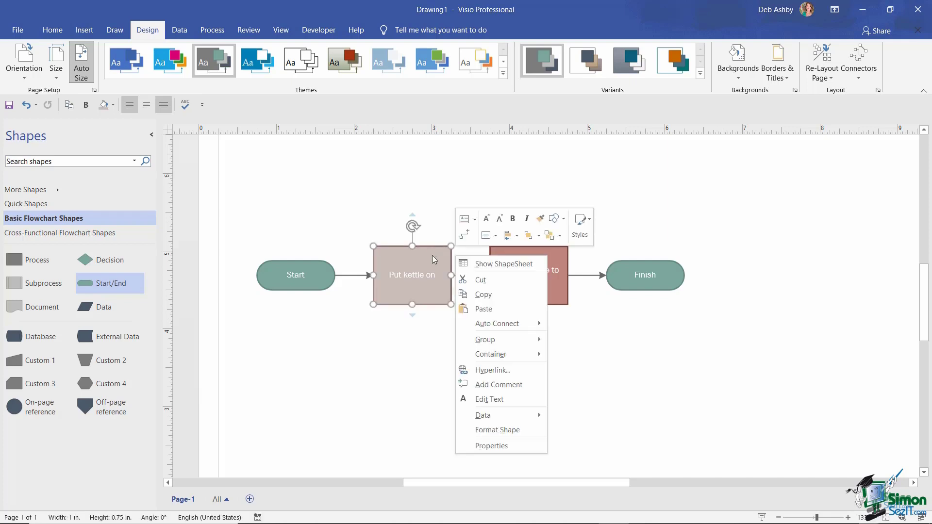
pyautogui.click(525, 435)
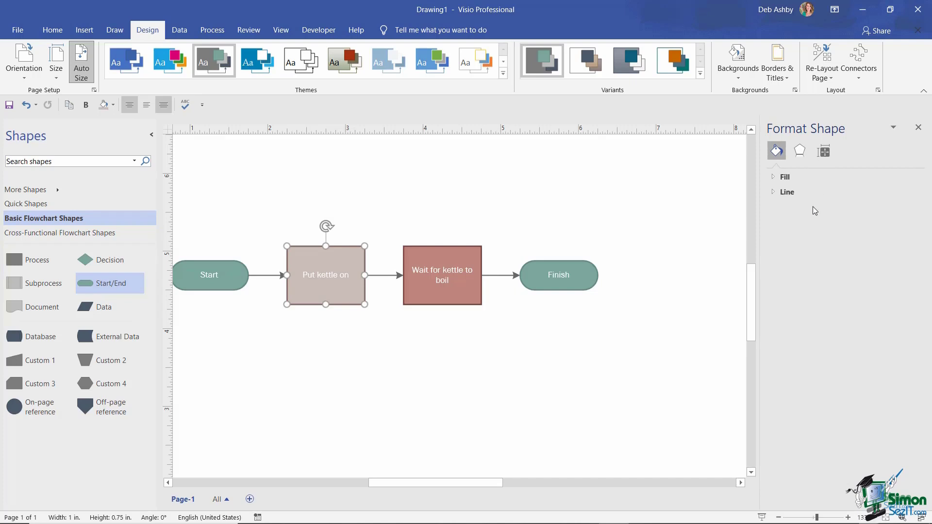
pyautogui.click(773, 177)
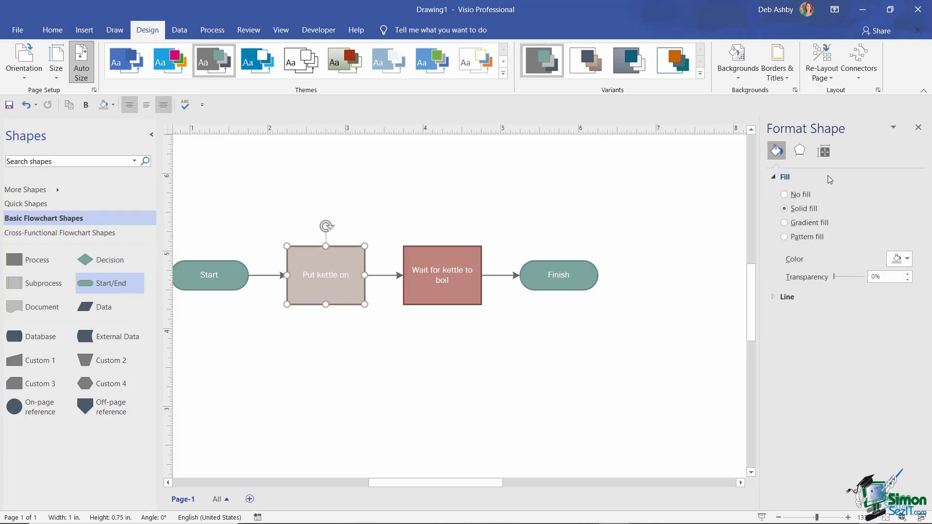
pyautogui.click(785, 195)
pyautogui.click(784, 209)
pyautogui.click(785, 223)
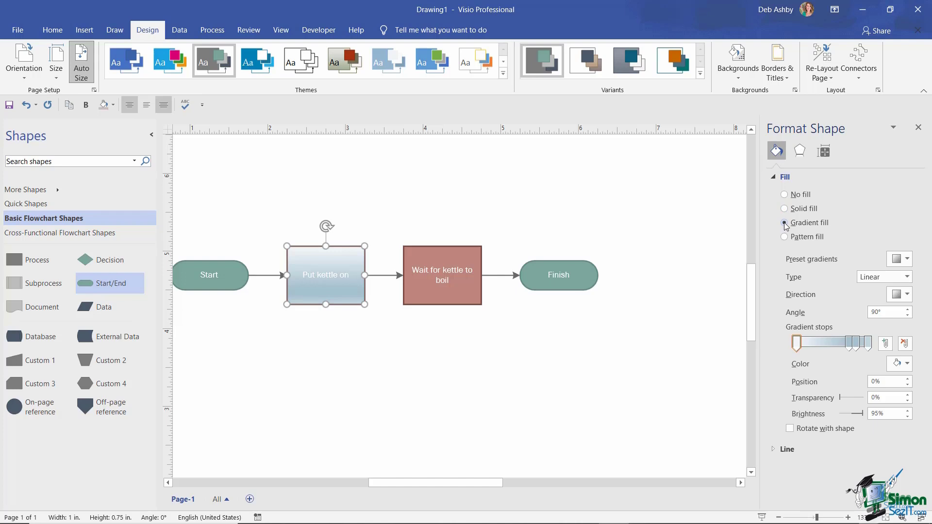
pyautogui.click(907, 259)
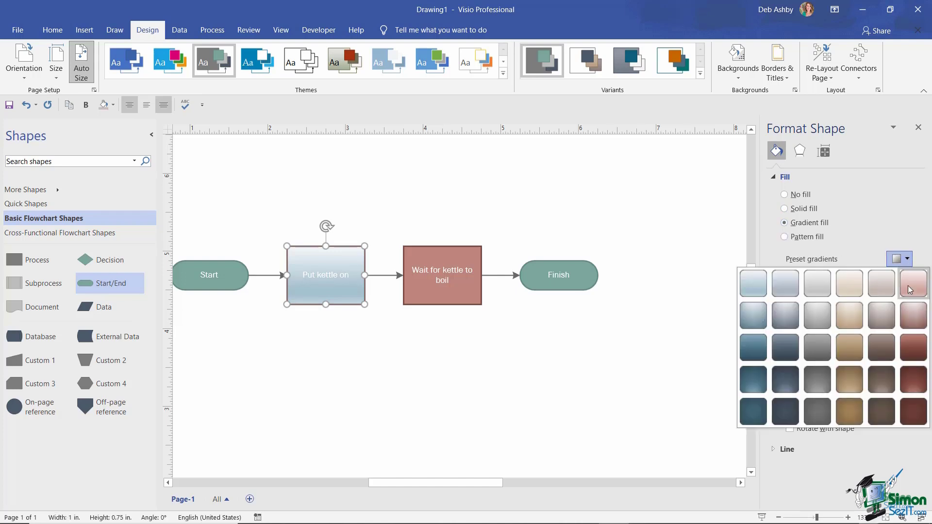
pyautogui.click(884, 322)
pyautogui.click(907, 259)
pyautogui.click(912, 412)
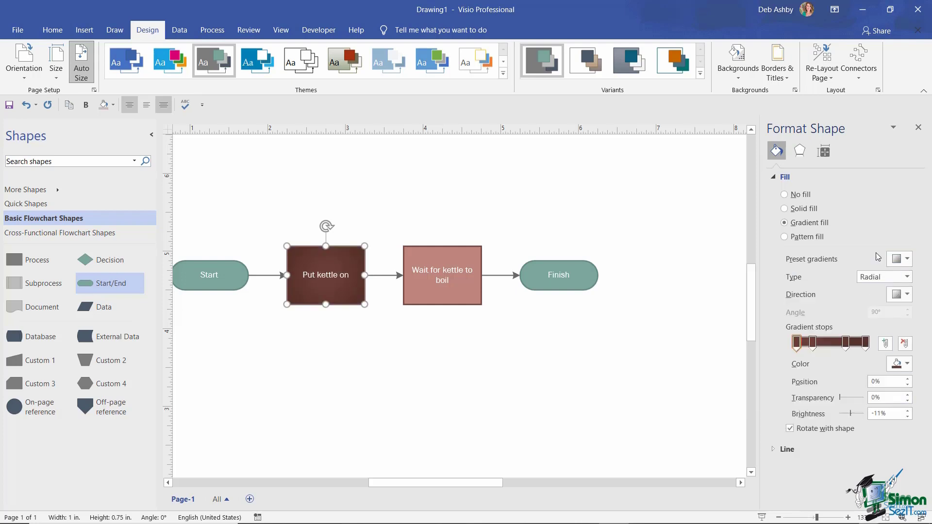
# Set the gradient to Radial type radiating from the centre
pyautogui.click(906, 277)
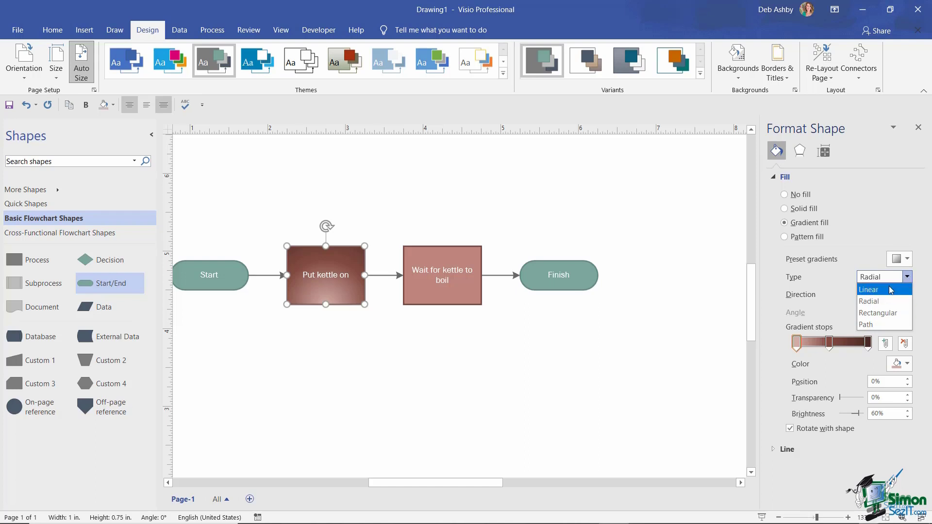
pyautogui.click(894, 290)
pyautogui.click(905, 277)
pyautogui.click(875, 301)
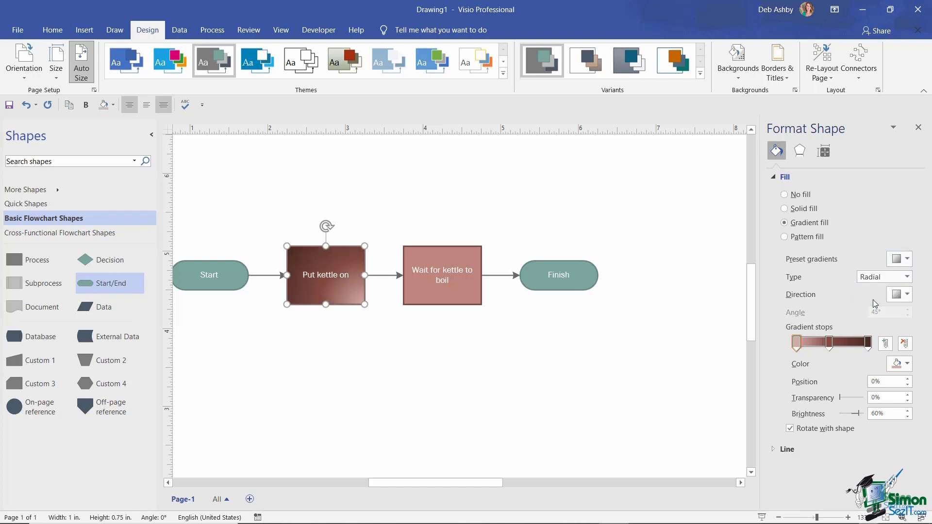
pyautogui.click(906, 277)
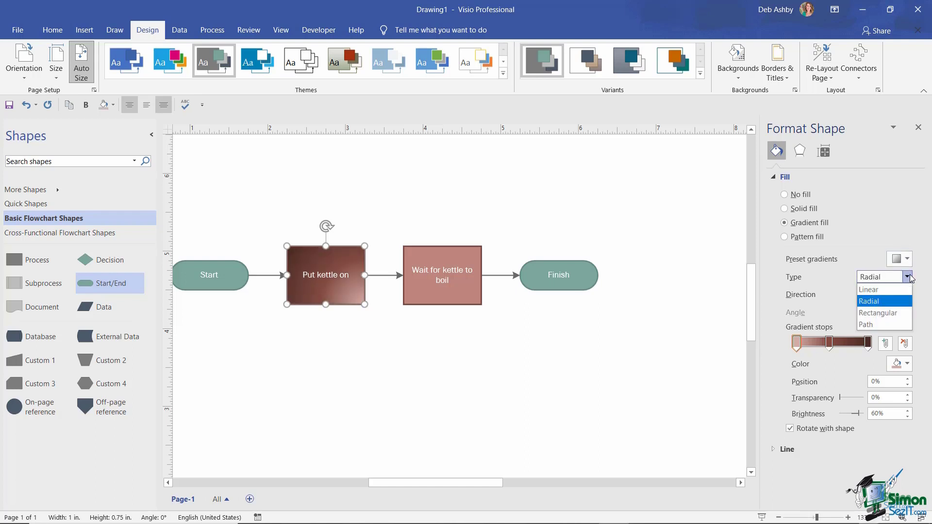
pyautogui.click(859, 222)
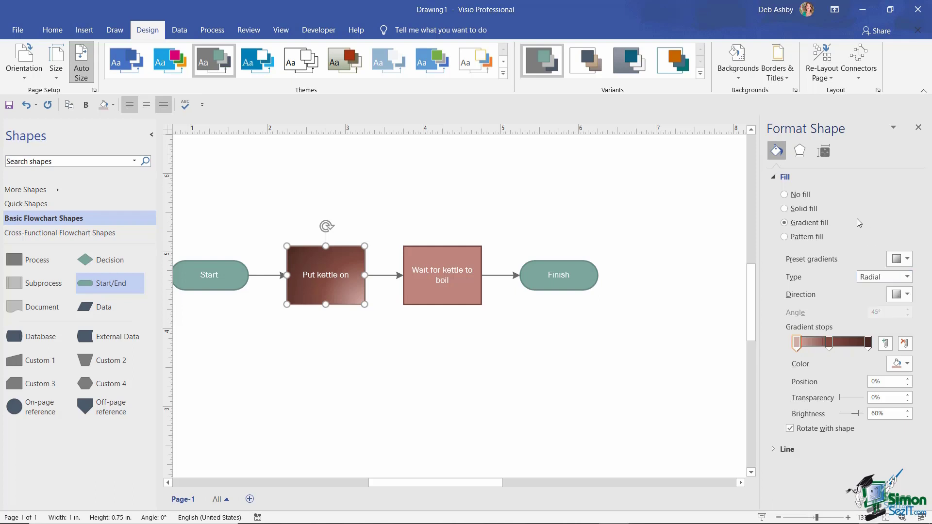
pyautogui.click(900, 294)
pyautogui.click(858, 323)
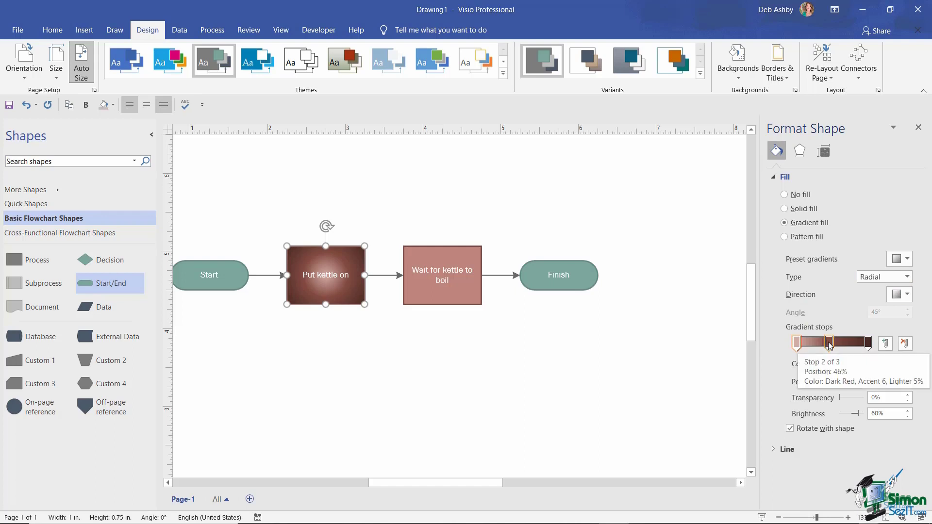
# Make the middle gradient stop dark blue-grey at 53% position with 18% transparency
pyautogui.moveTo(829, 344)
pyautogui.mouseDown()
pyautogui.moveTo(843, 346)
pyautogui.moveTo(819, 346)
pyautogui.moveTo(834, 345)
pyautogui.mouseUp()
pyautogui.click(906, 364)
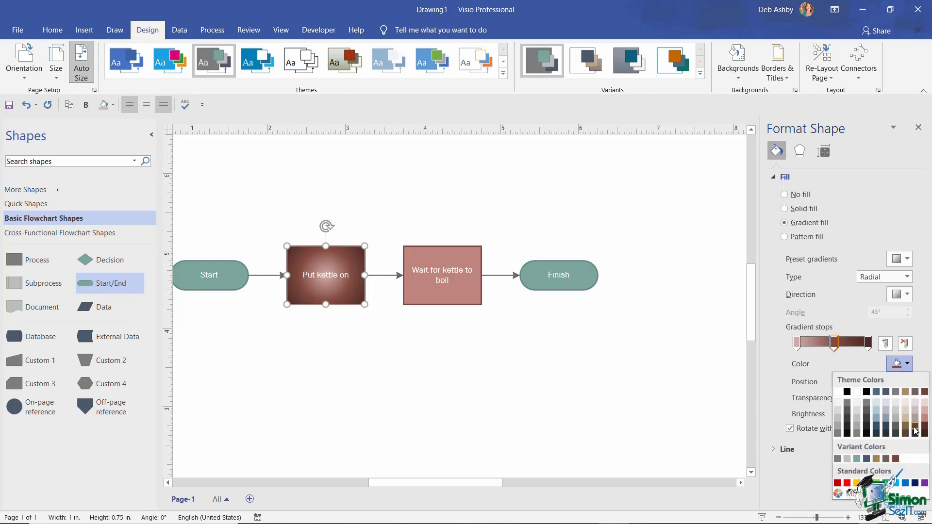
pyautogui.click(876, 430)
pyautogui.moveTo(840, 398)
pyautogui.mouseDown()
pyautogui.moveTo(857, 402)
pyautogui.moveTo(849, 401)
pyautogui.mouseUp()
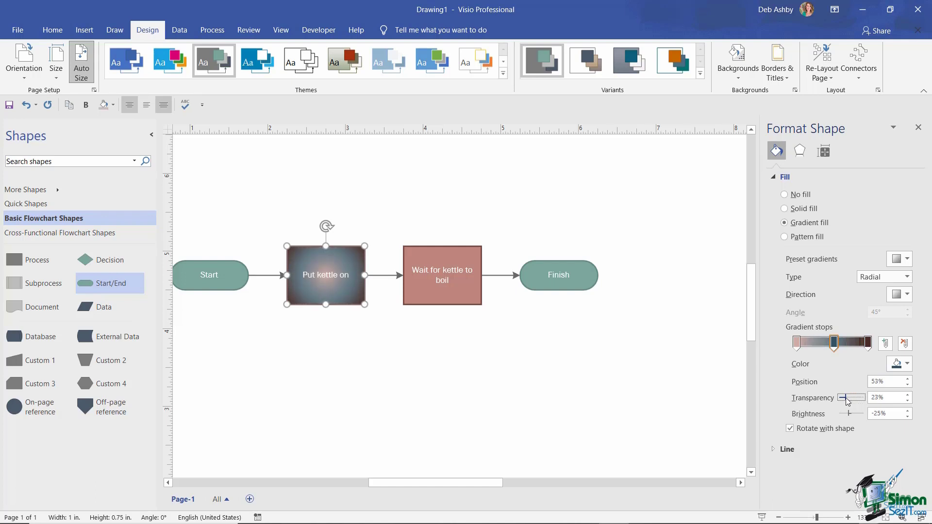
pyautogui.moveTo(846, 400); pyautogui.dragTo(853, 416)
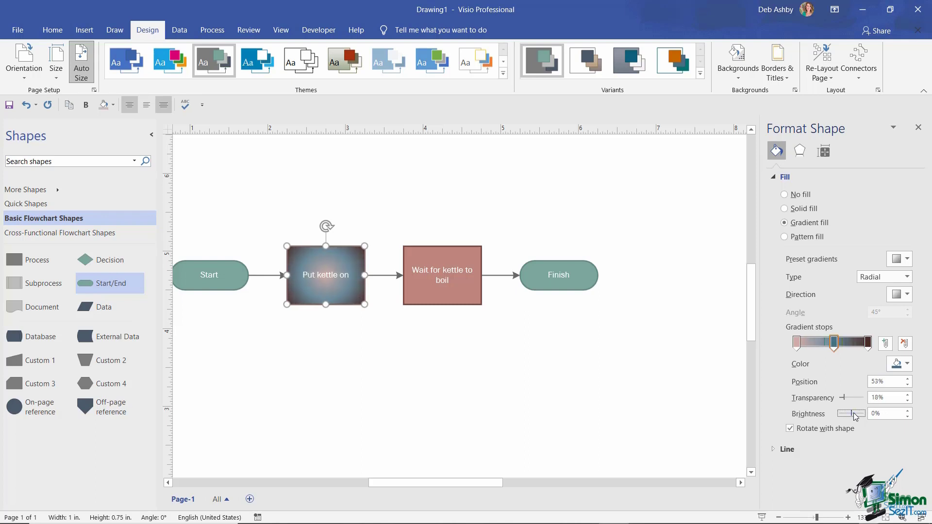
# Switch Put kettle on to a pattern fill, trying the grid and diagonal hatch 05 patterns
pyautogui.click(784, 209)
pyautogui.click(833, 276)
pyautogui.click(784, 237)
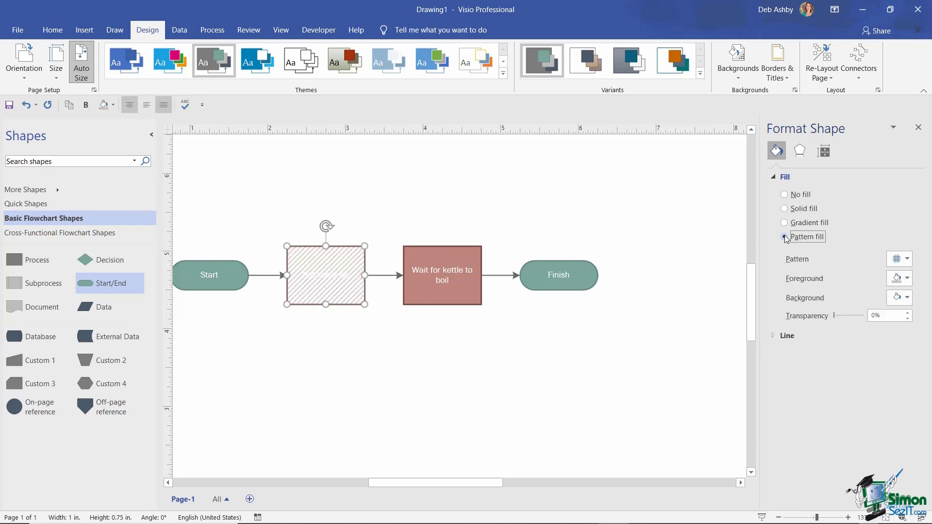
pyautogui.click(907, 260)
pyautogui.click(901, 288)
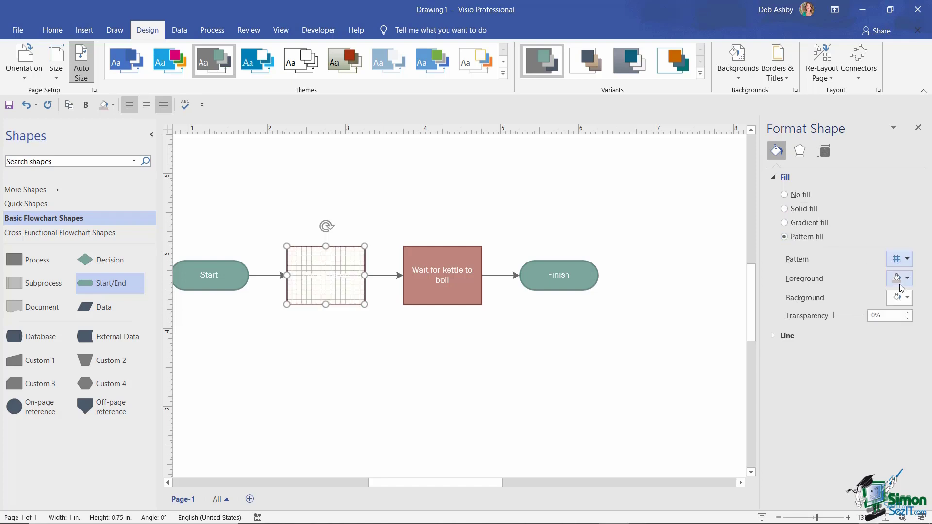
pyautogui.click(908, 259)
pyautogui.click(899, 316)
# Settle on the fine pale pattern 09 after trying dotted pattern 08
pyautogui.click(900, 259)
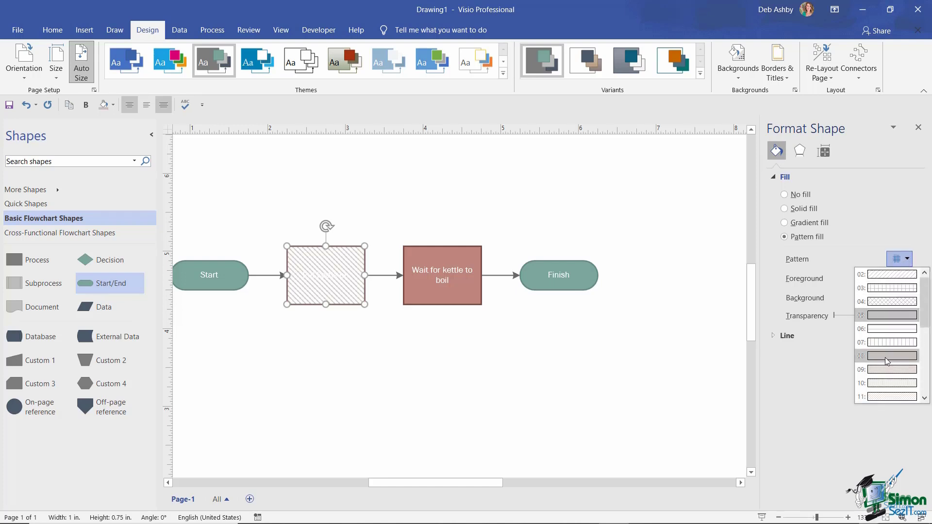
pyautogui.click(887, 356)
pyautogui.click(908, 260)
pyautogui.click(888, 370)
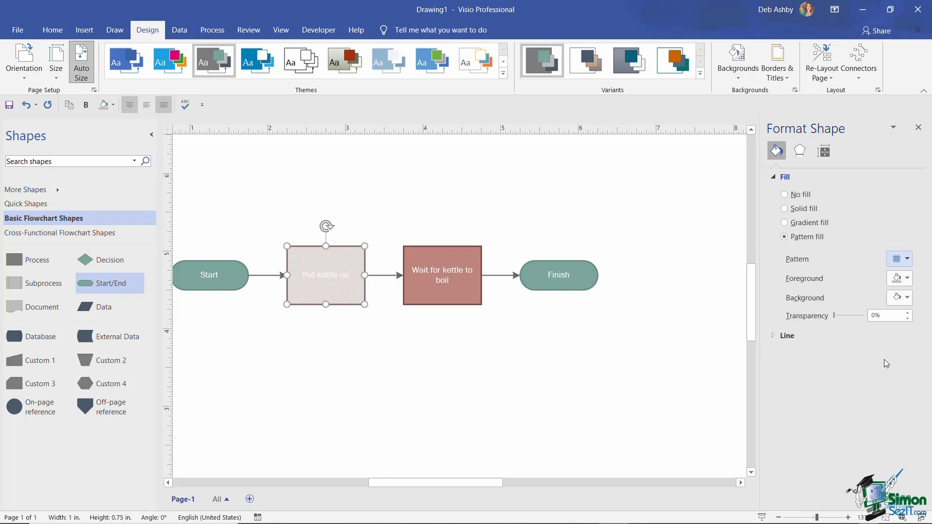
pyautogui.click(908, 260)
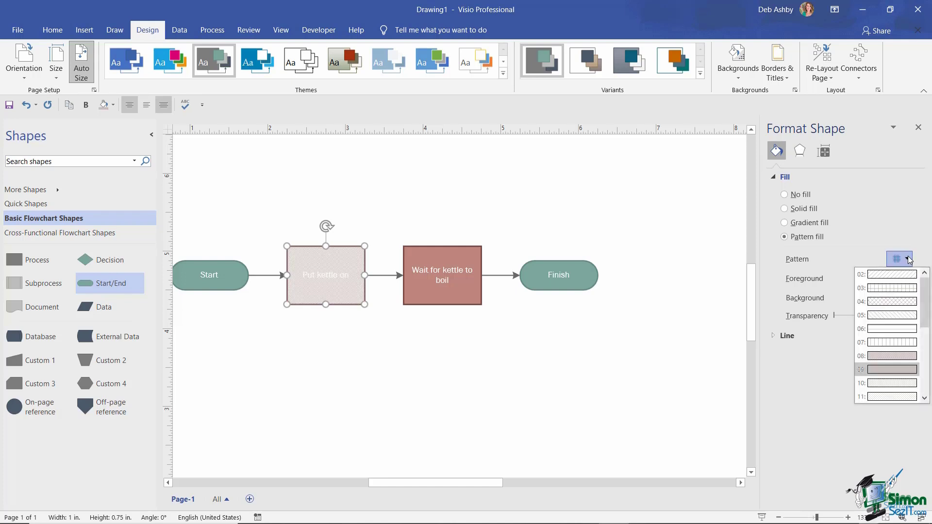
pyautogui.click(880, 215)
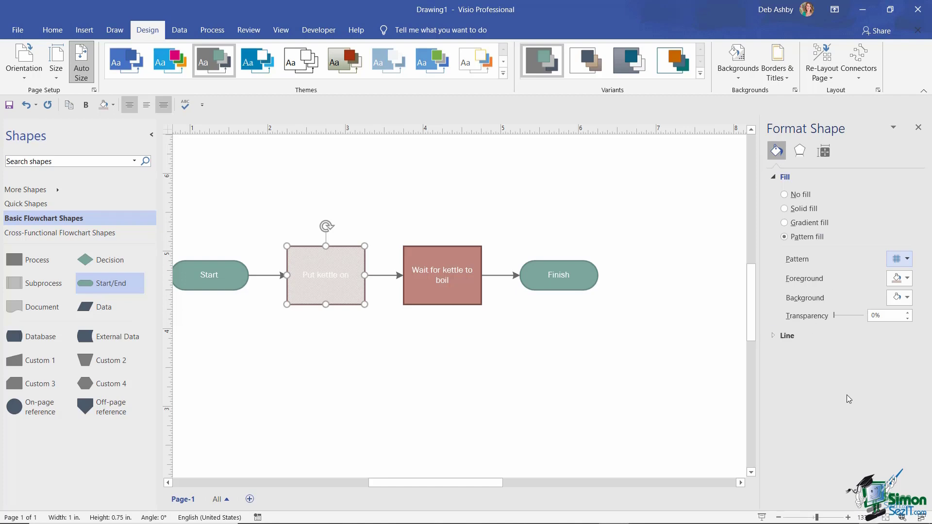
pyautogui.click(918, 127)
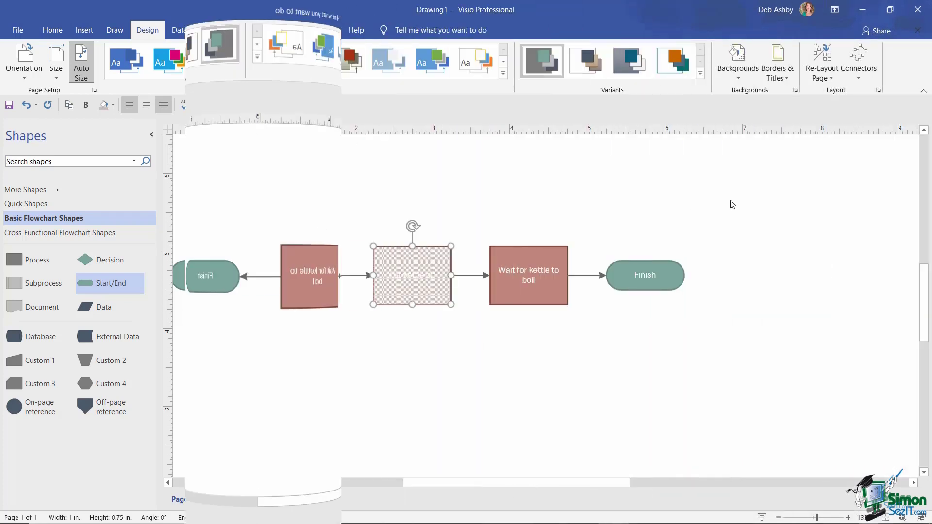